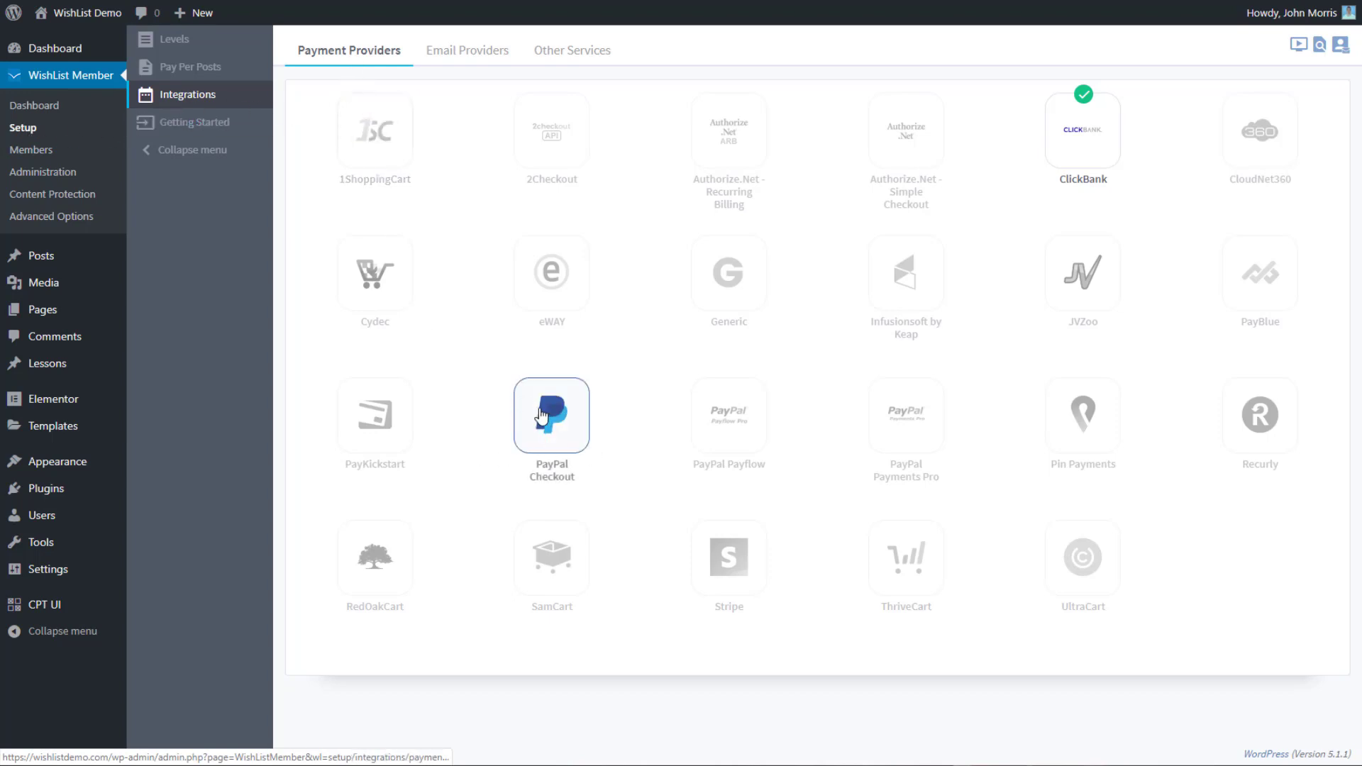
# Step: Open the PayPal Checkout tile under Payment Providers and switch its activation toggle on
pyautogui.click(553, 431)
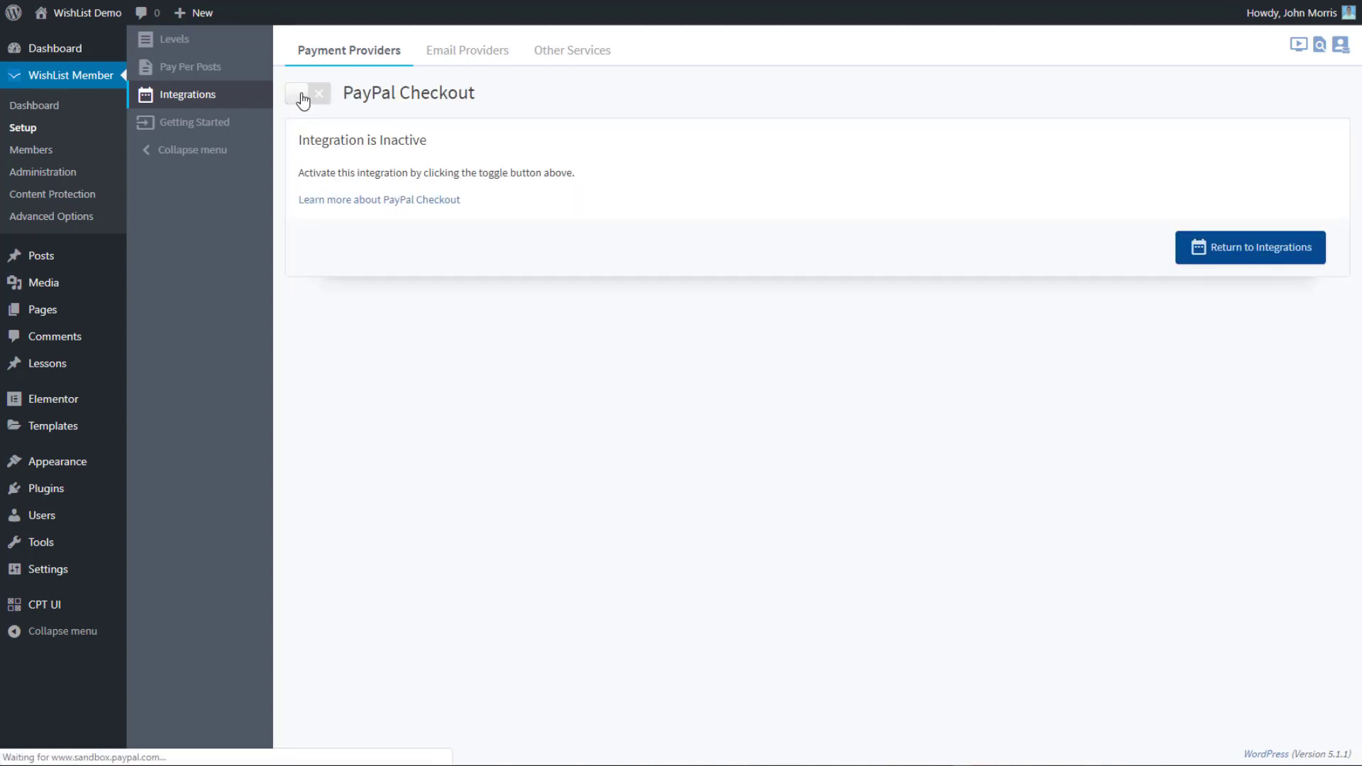
pyautogui.click(304, 98)
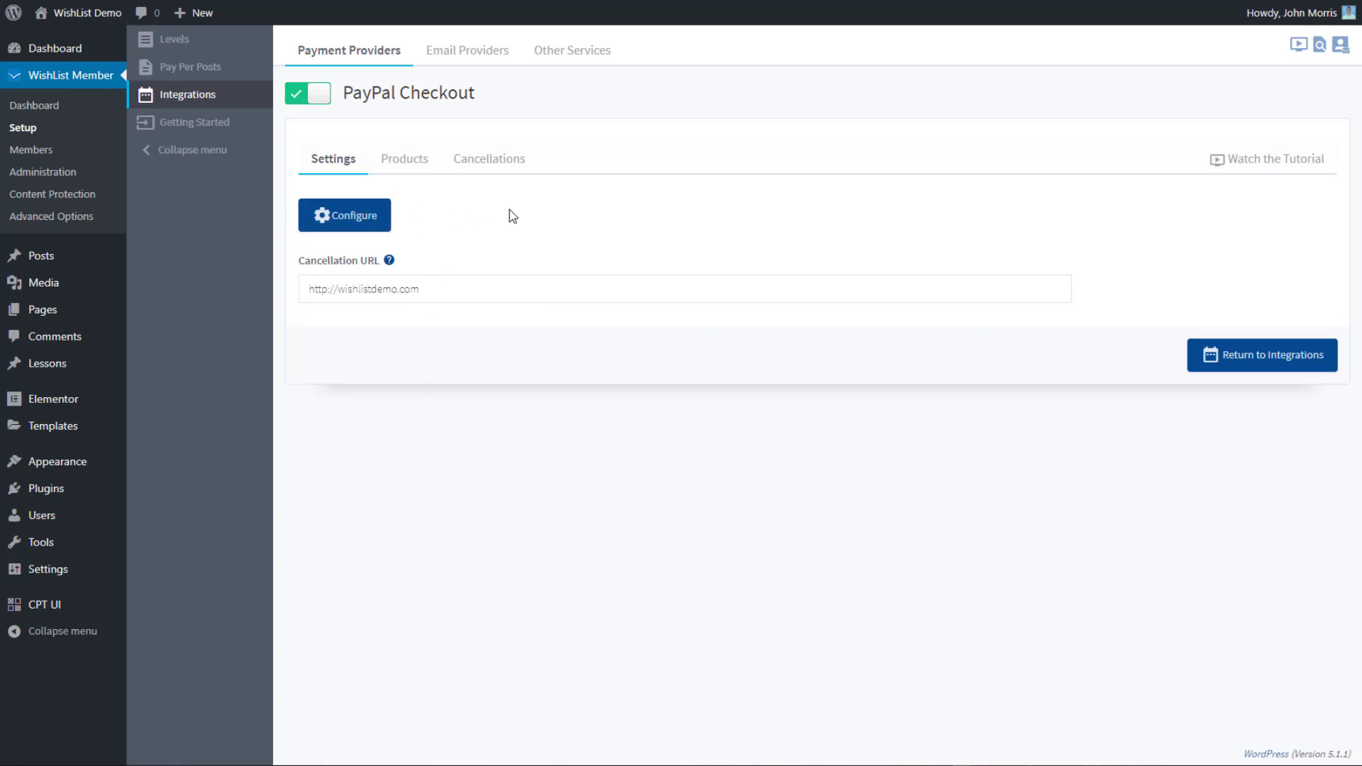
# Step: Open the PayPal Checkout Configuration dialog showing the API Username, Password and Signature fields
pyautogui.click(348, 218)
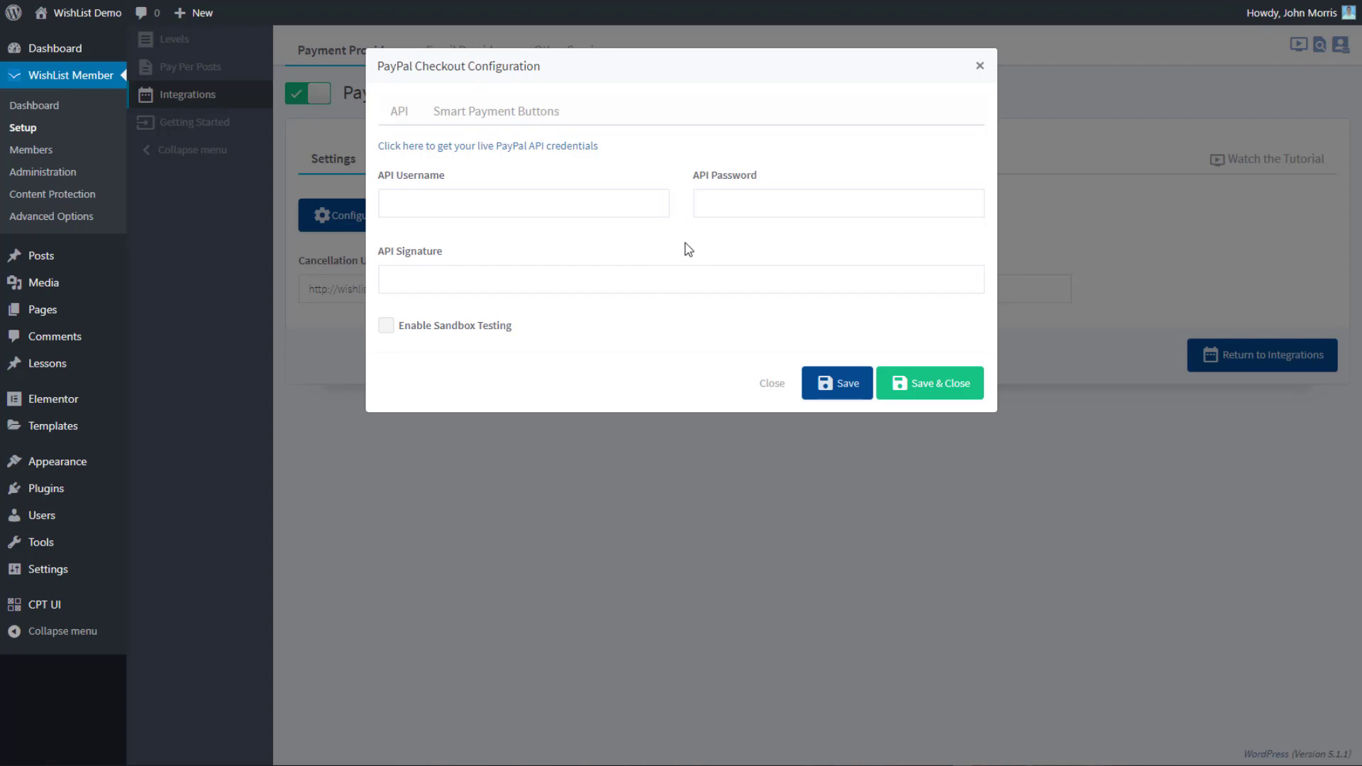
# Step: Fetch the live PayPal API username, password and signature from PayPal and enter them
pyautogui.click(543, 148)
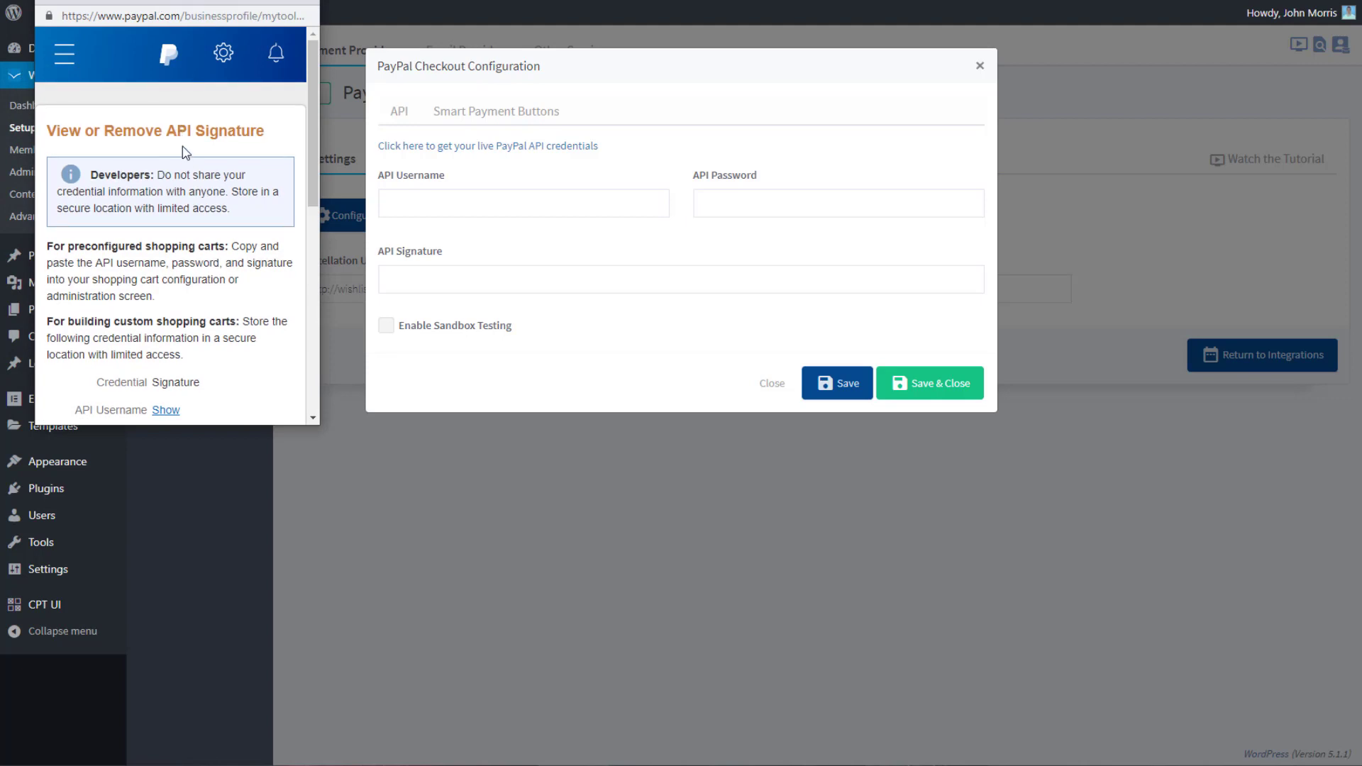
pyautogui.scroll(-3, 186, 152)
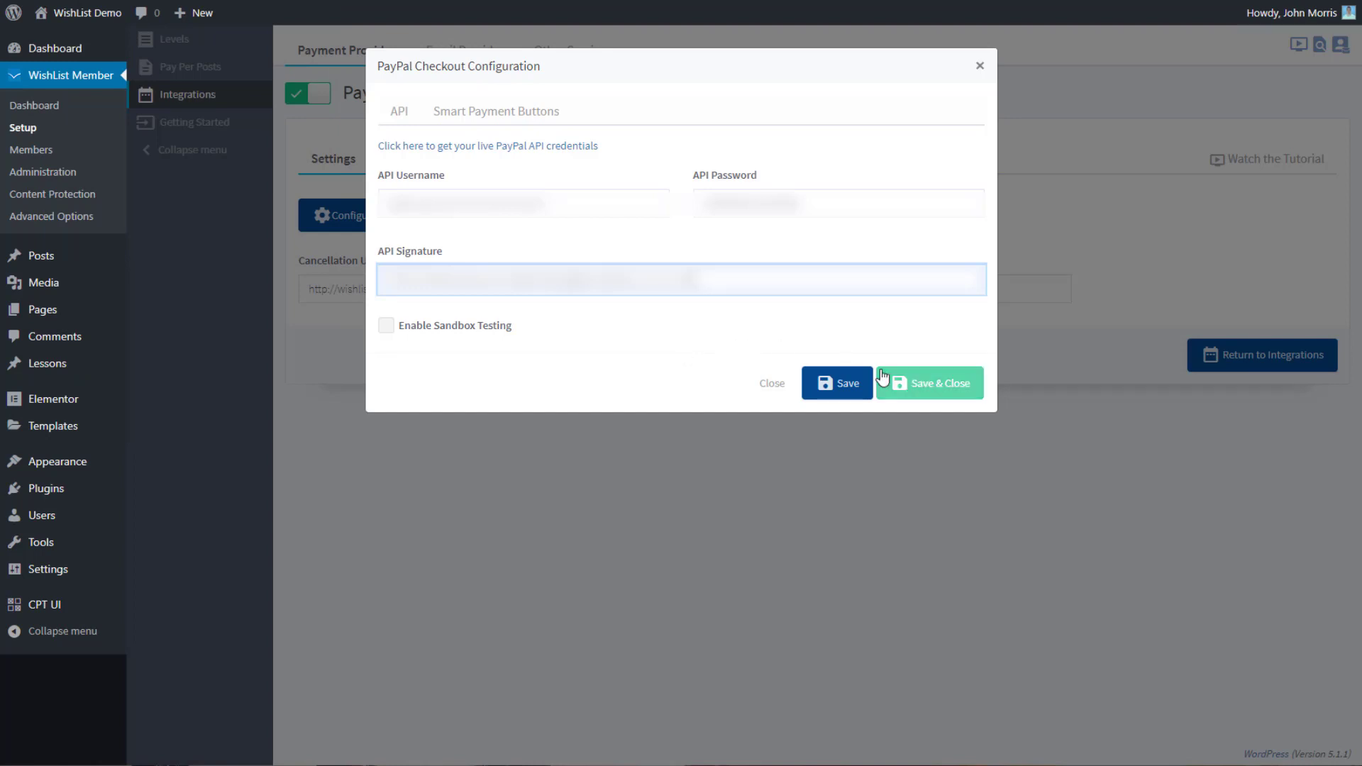
# Step: Save the live API credentials with Enable Sandbox Testing left unchecked
pyautogui.click(386, 326)
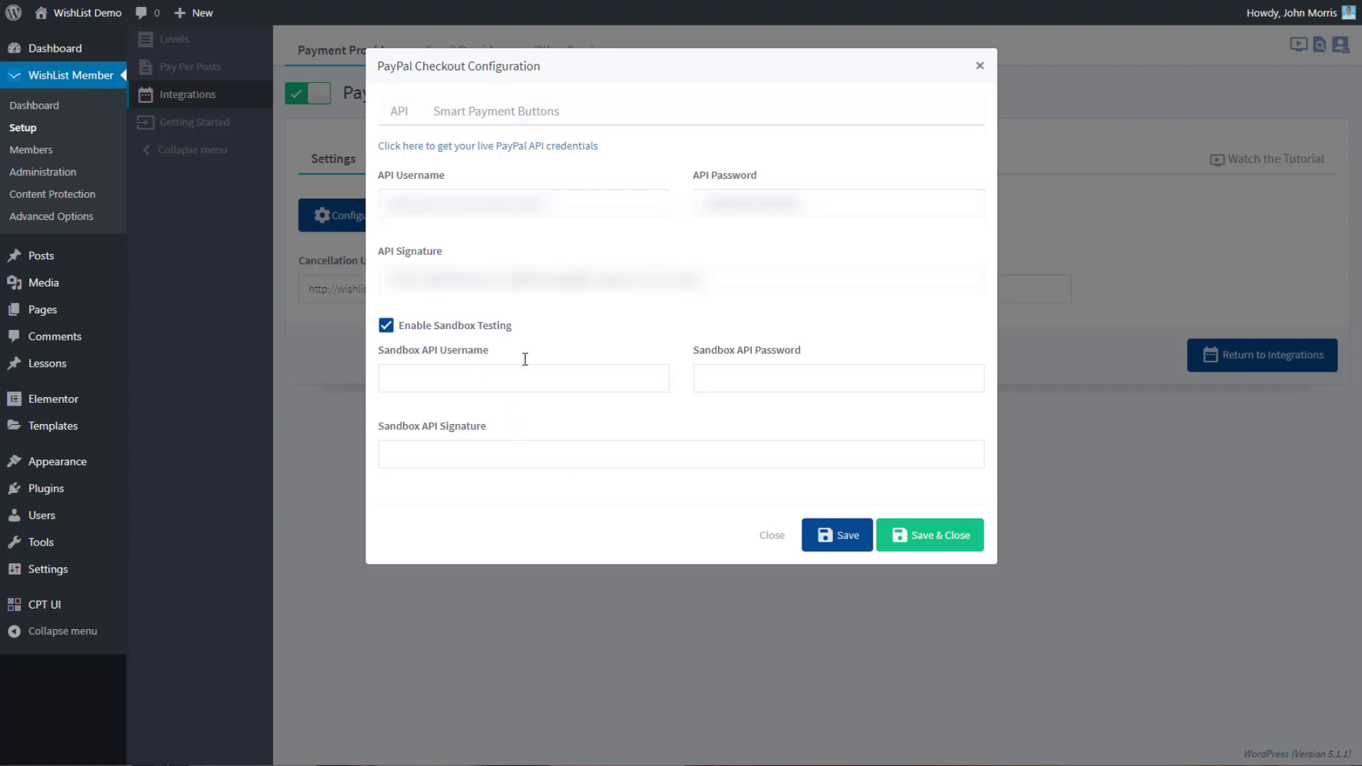
pyautogui.click(387, 326)
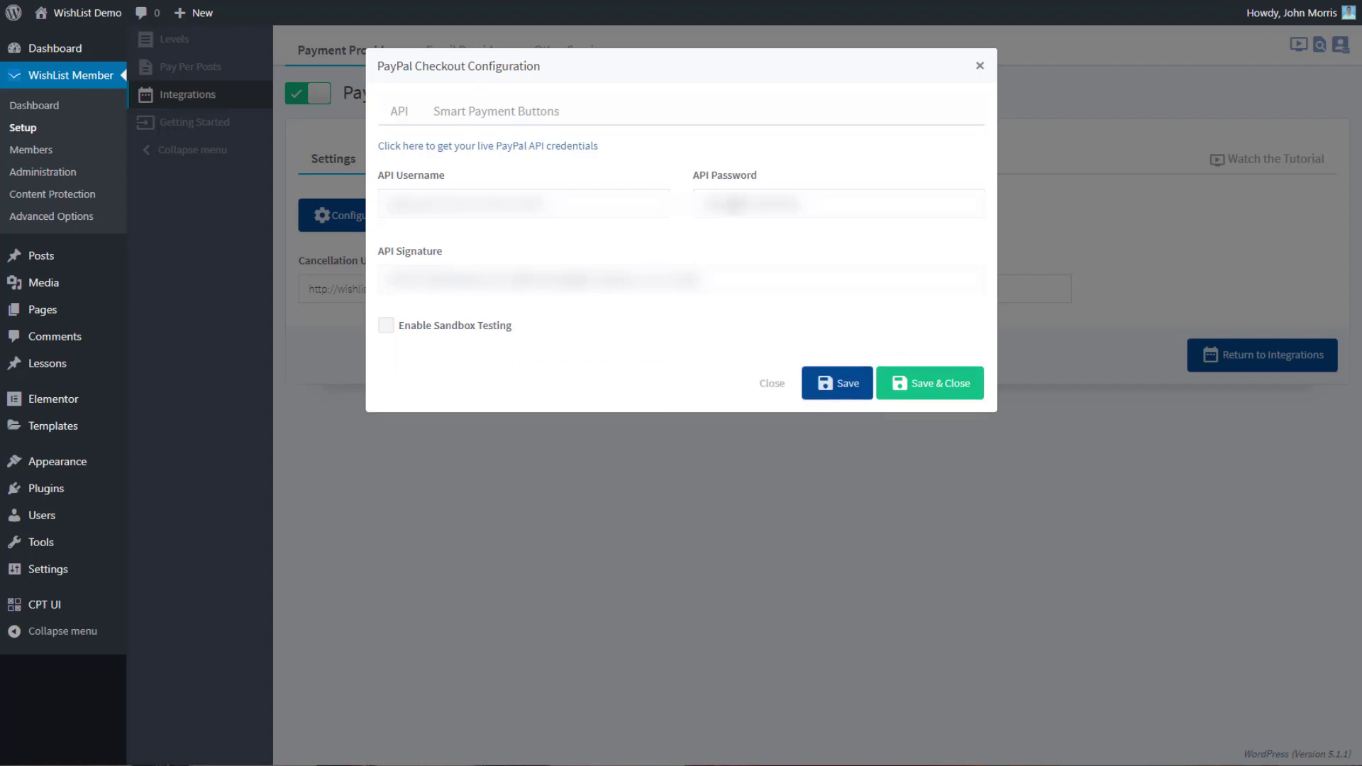
pyautogui.click(806, 389)
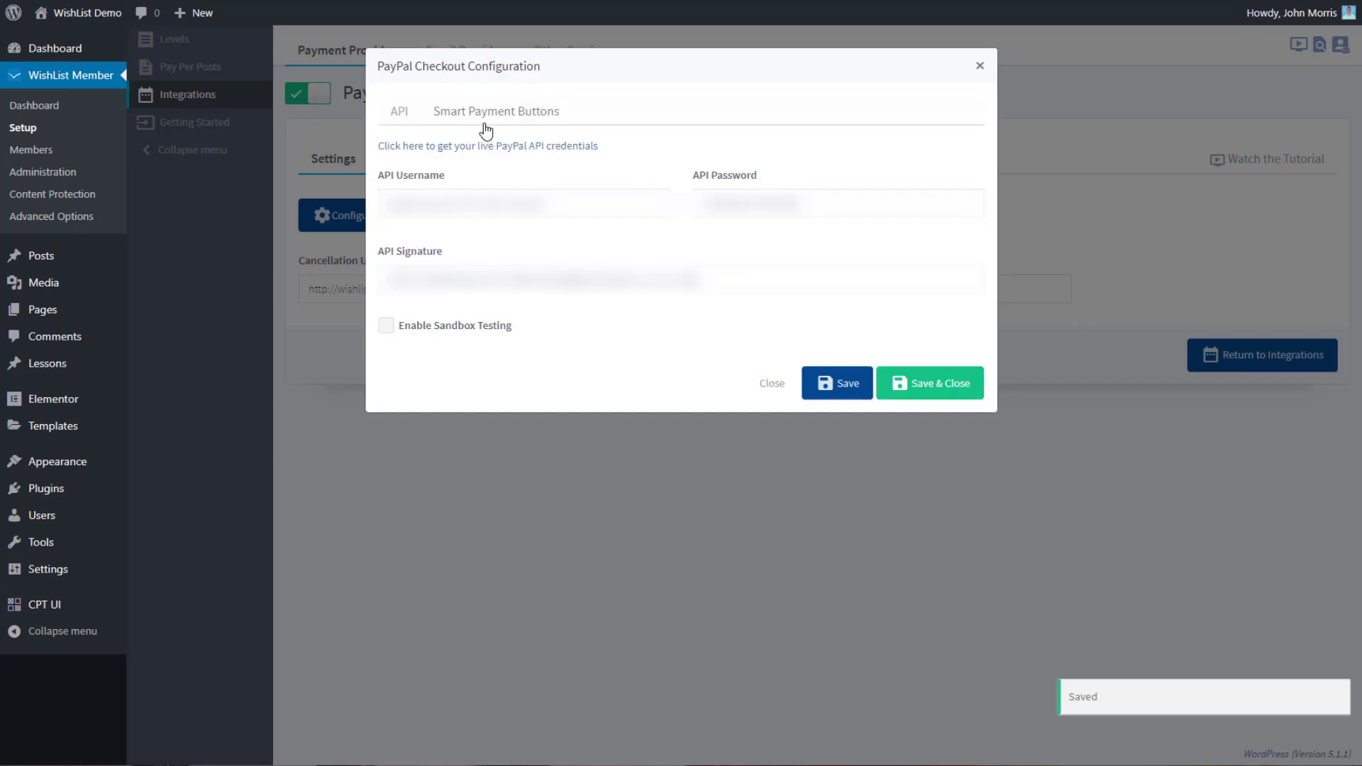
pyautogui.click(480, 115)
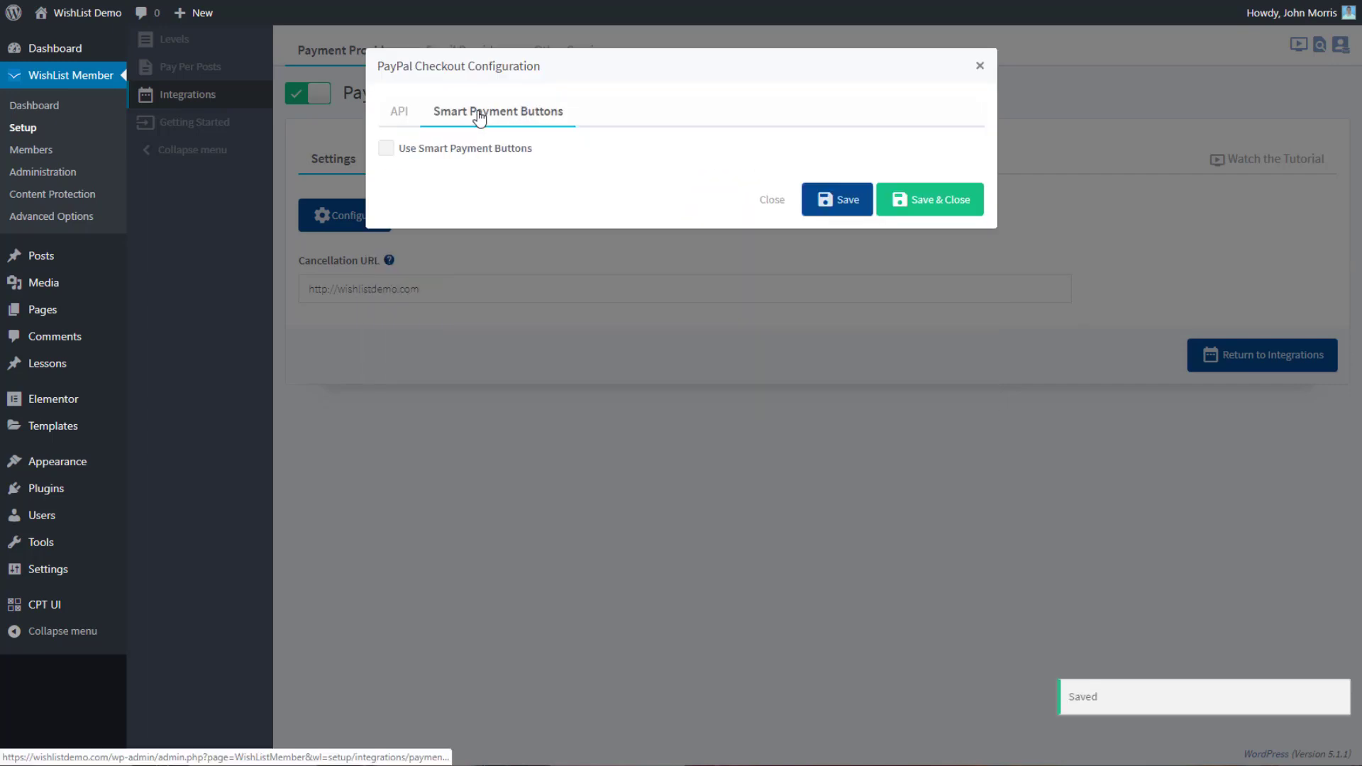
pyautogui.click(386, 149)
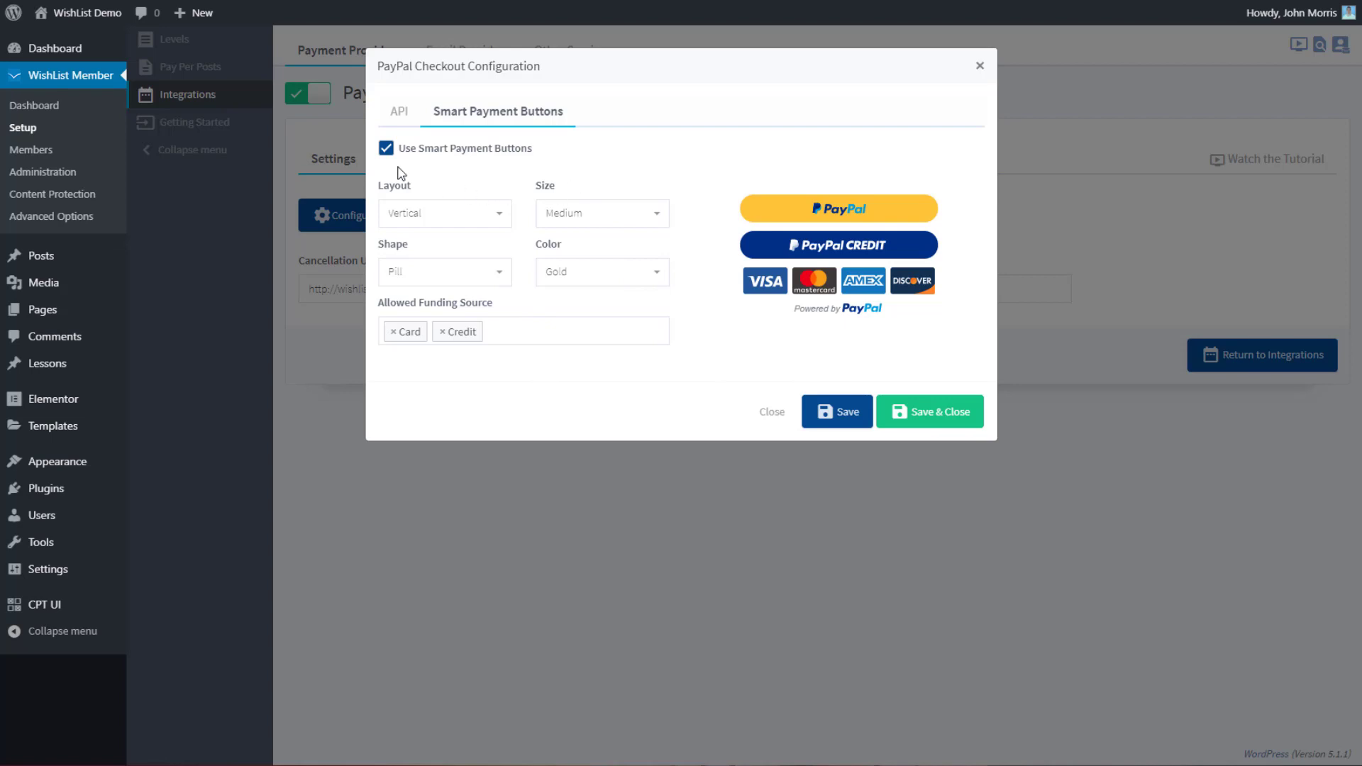
pyautogui.click(386, 149)
pyautogui.click(399, 112)
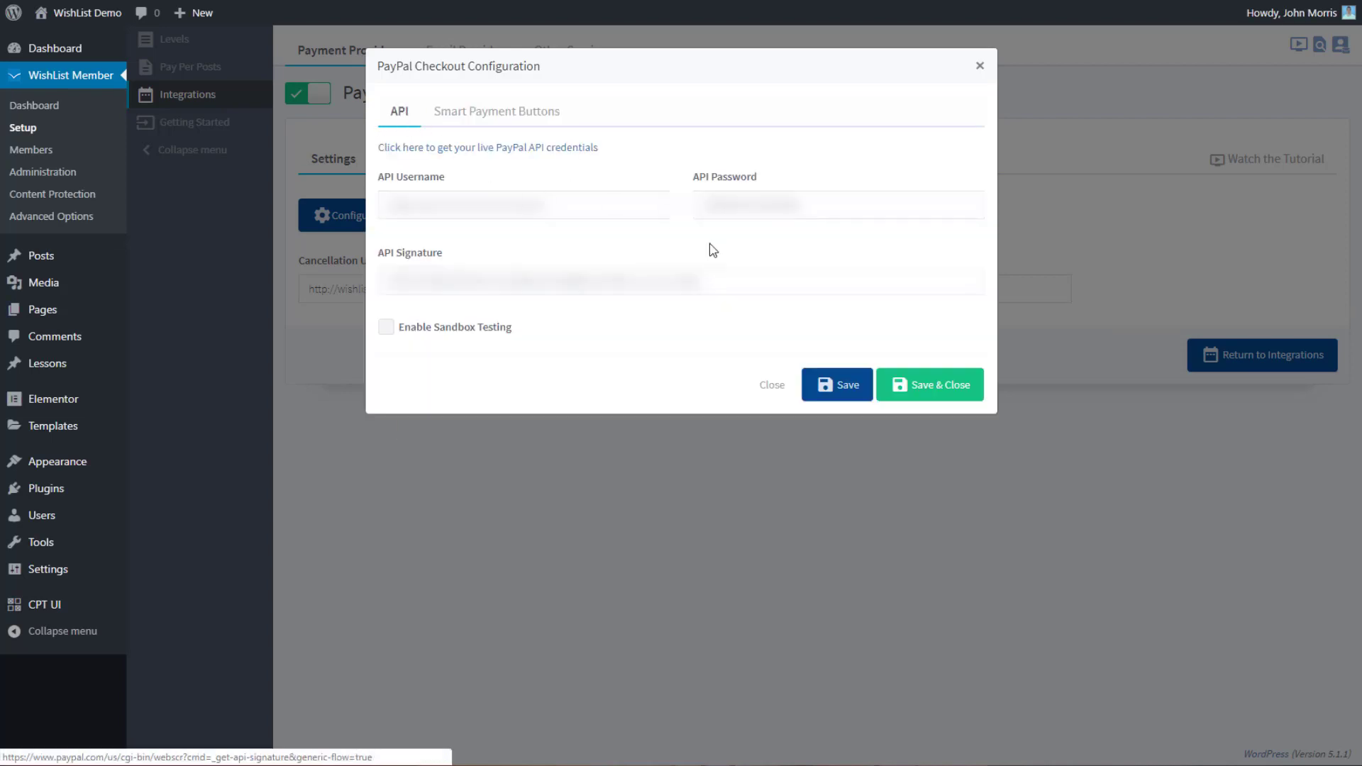
pyautogui.click(943, 392)
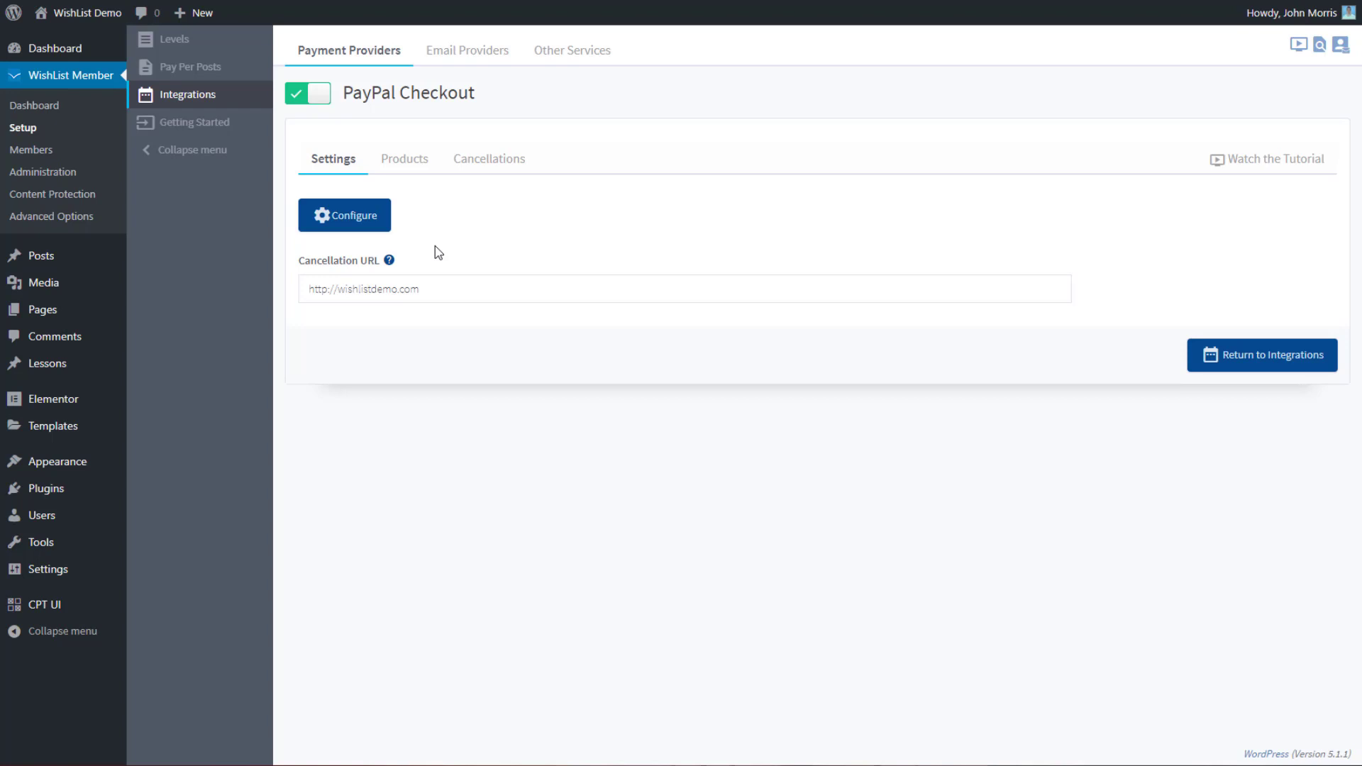
pyautogui.click(405, 170)
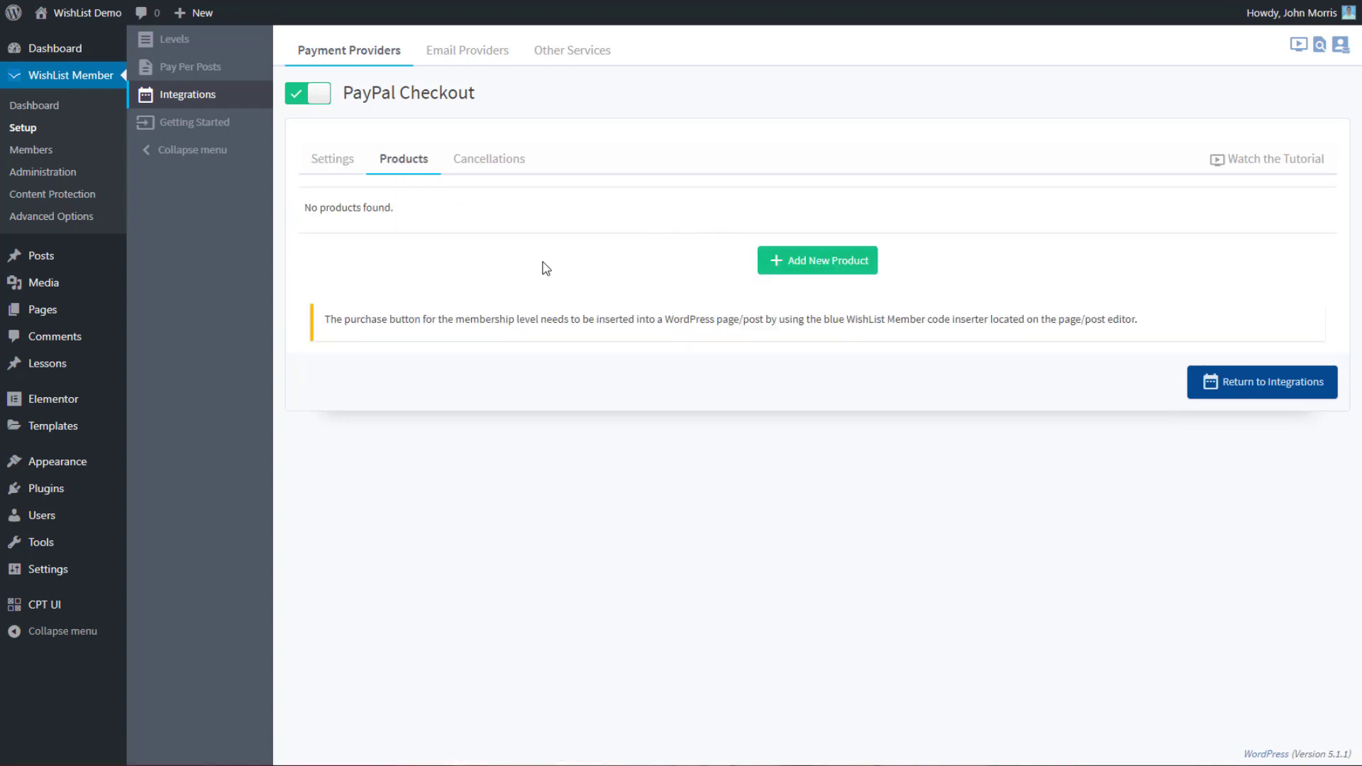
pyautogui.click(815, 261)
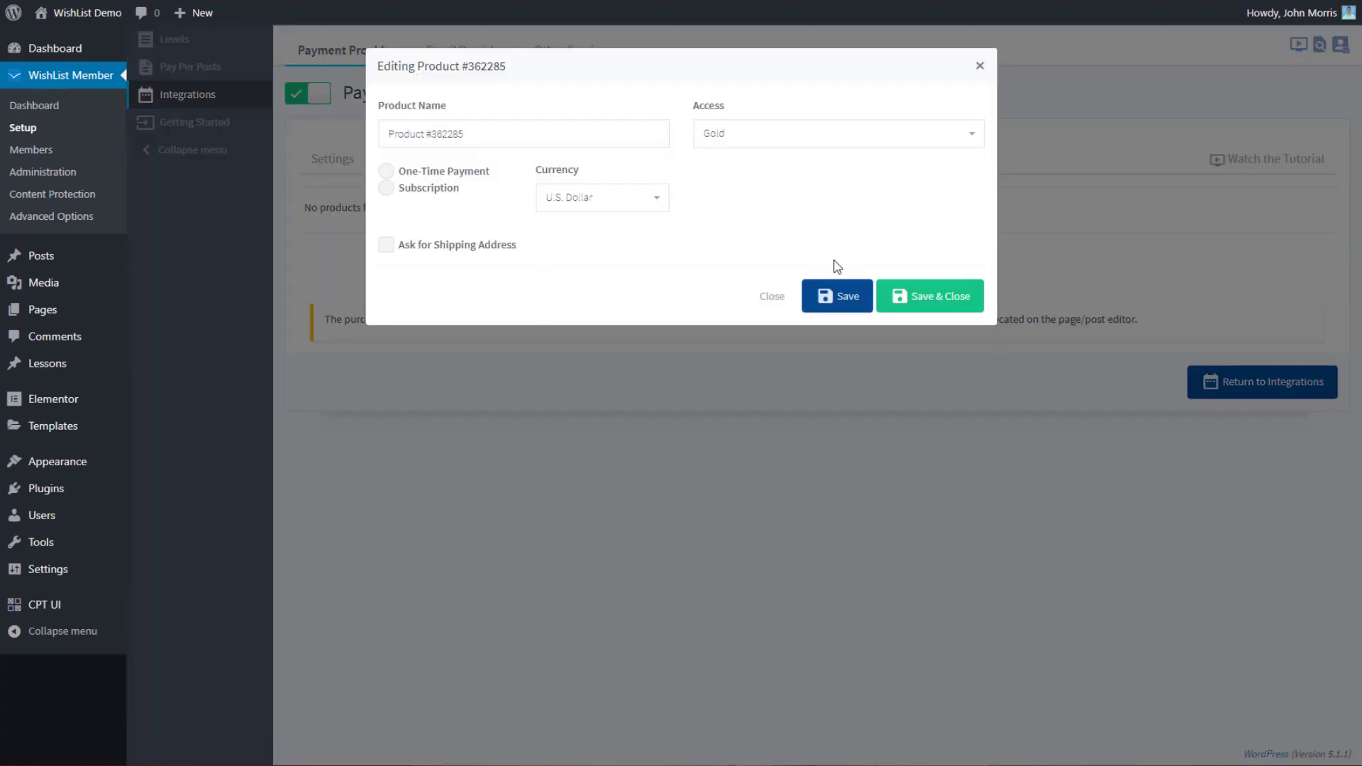
pyautogui.tripleClick(475, 133)
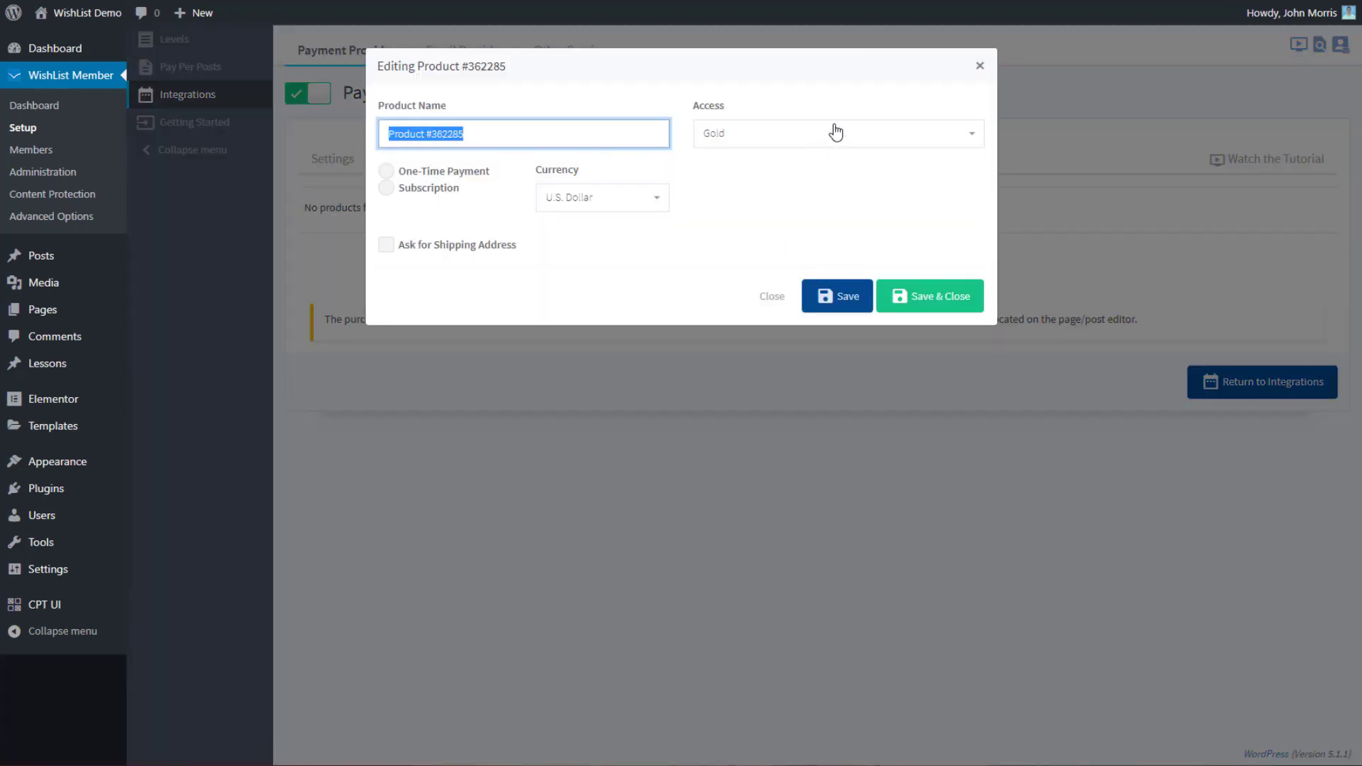
pyautogui.write('Gold')
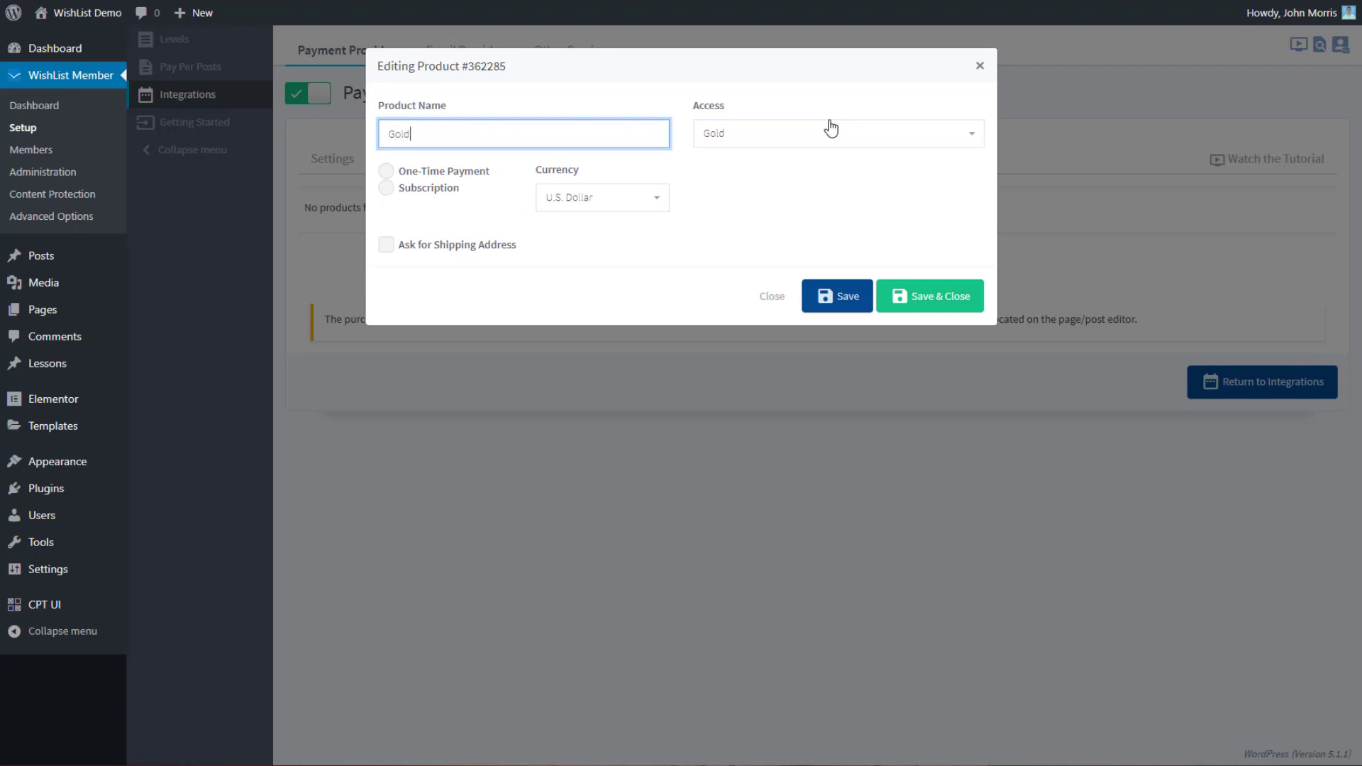
pyautogui.write(' Membership')
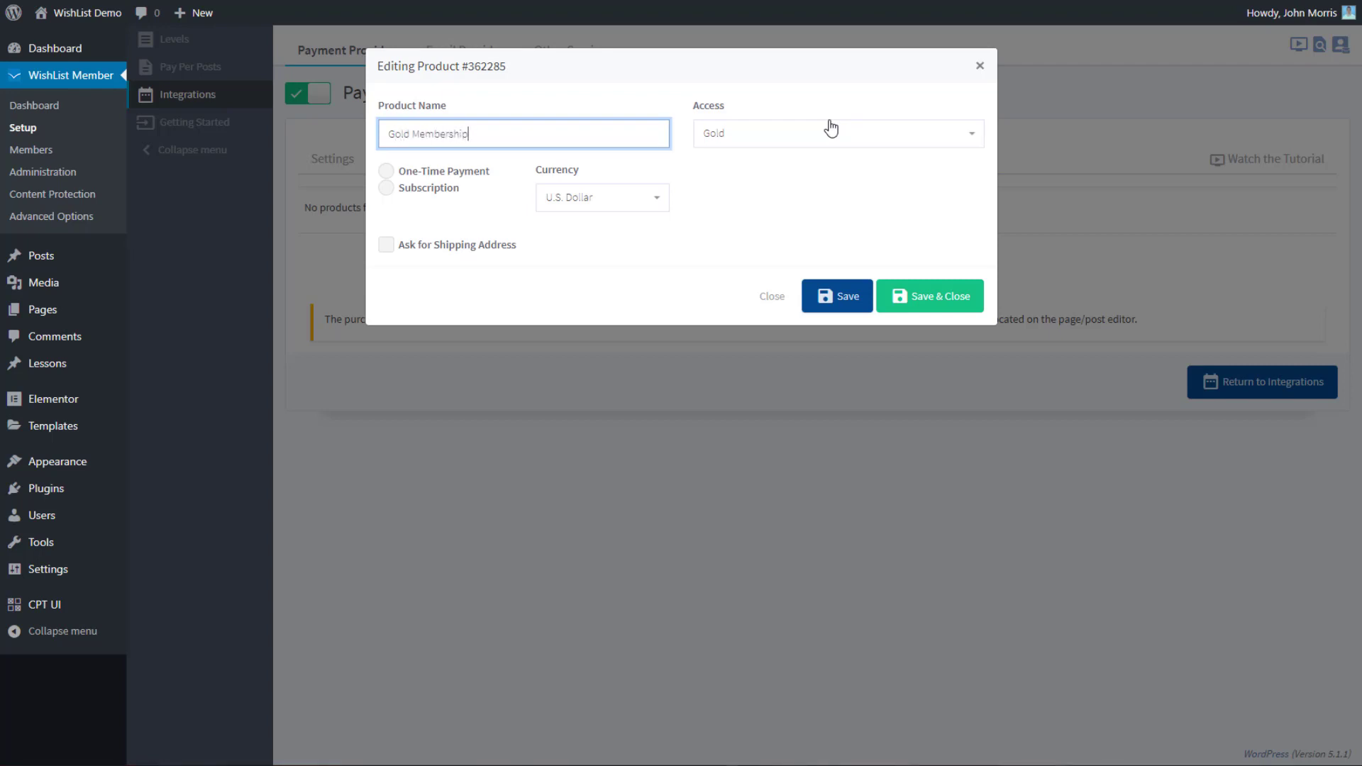
pyautogui.click(763, 242)
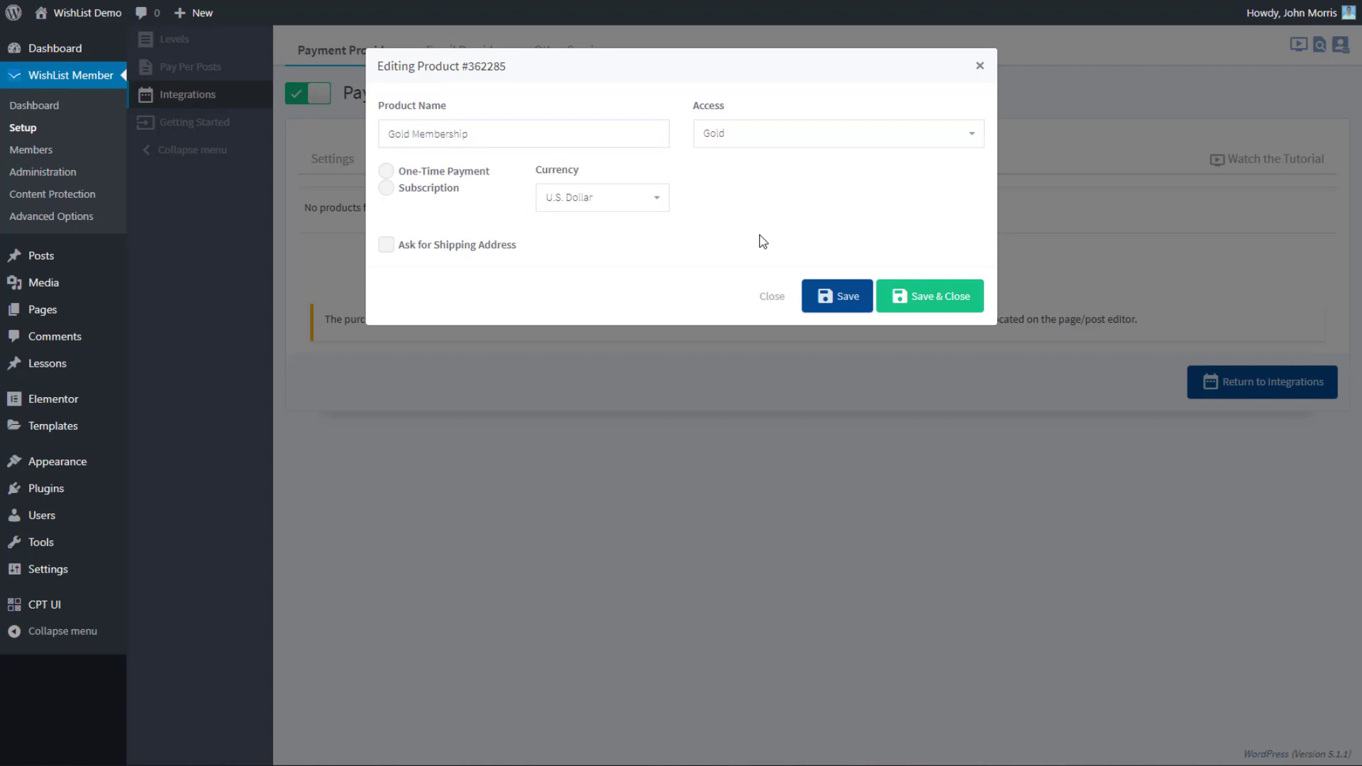
pyautogui.click(707, 134)
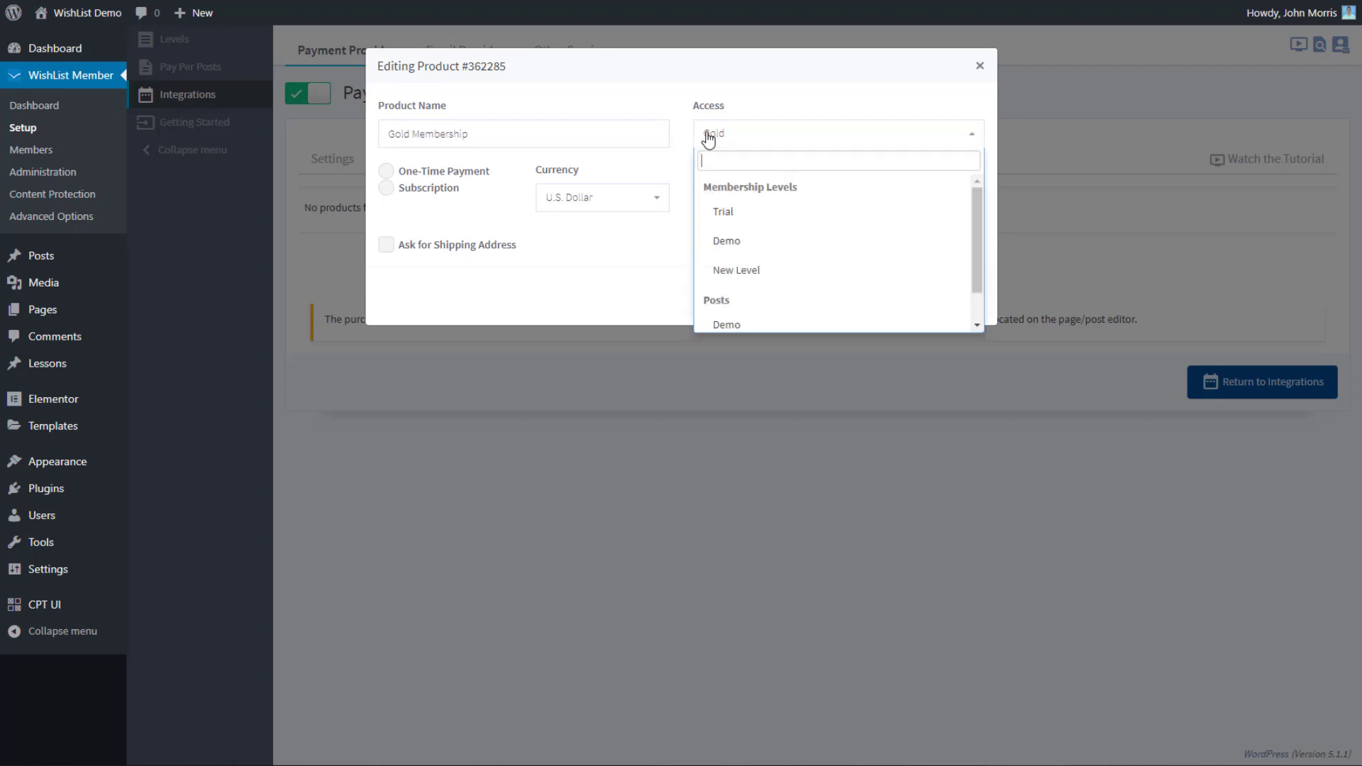
pyautogui.scroll(-1, 757, 212)
pyautogui.scroll(1, 761, 215)
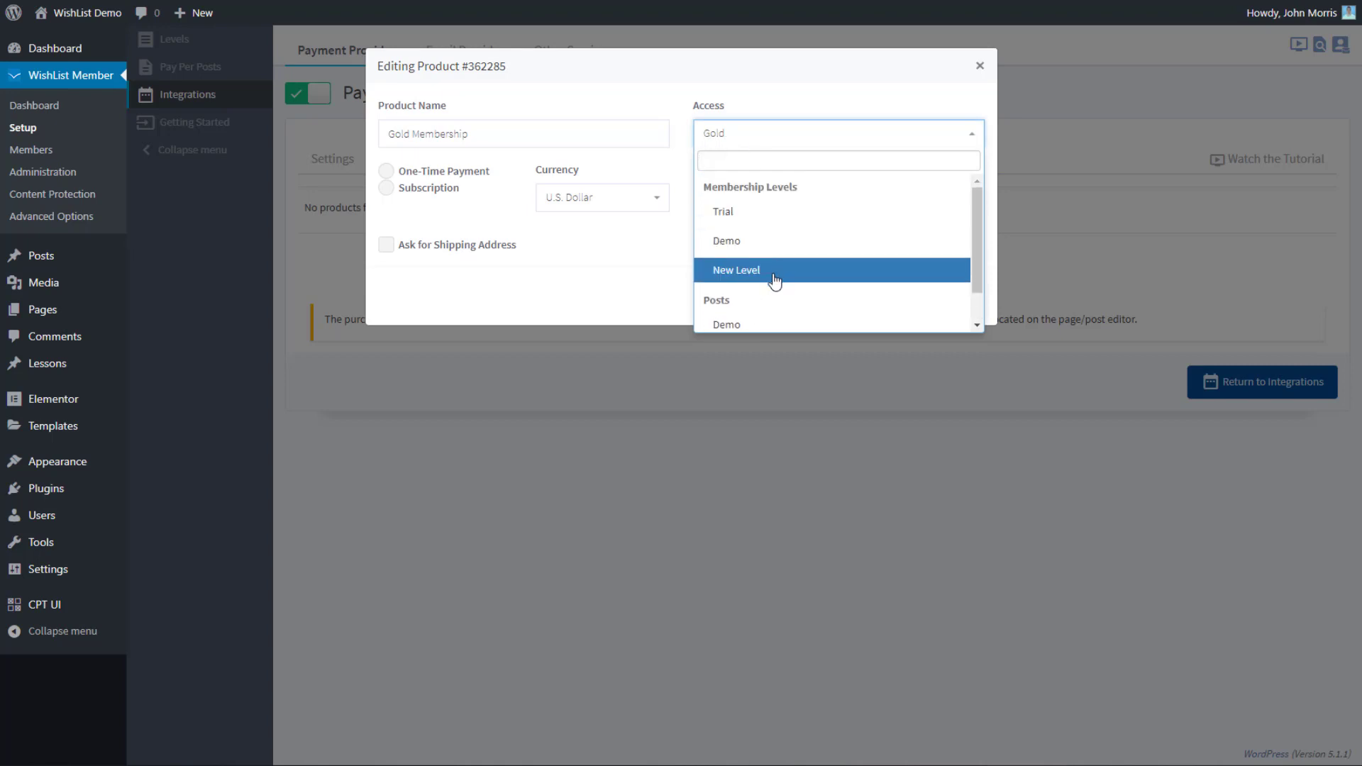
pyautogui.click(746, 144)
pyautogui.click(745, 148)
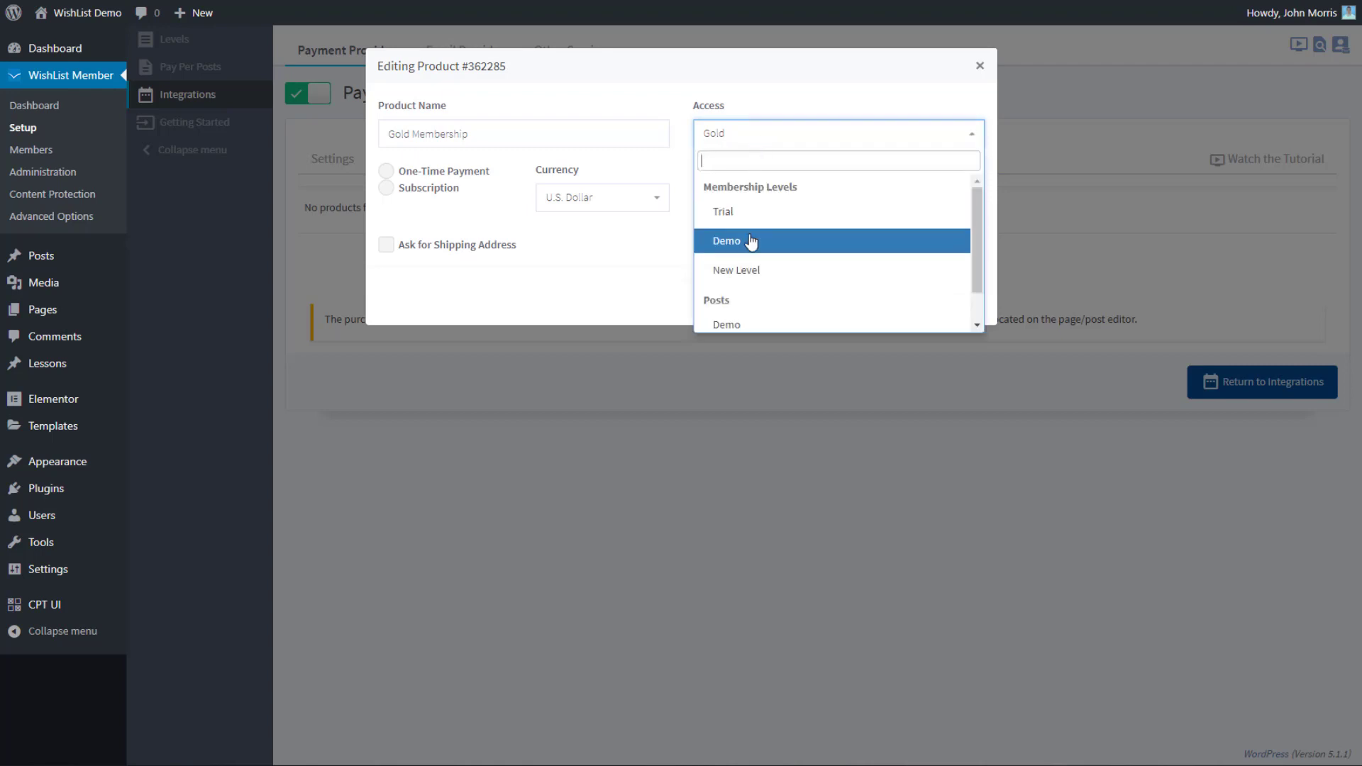
pyautogui.click(751, 242)
pyautogui.click(785, 134)
pyautogui.click(775, 213)
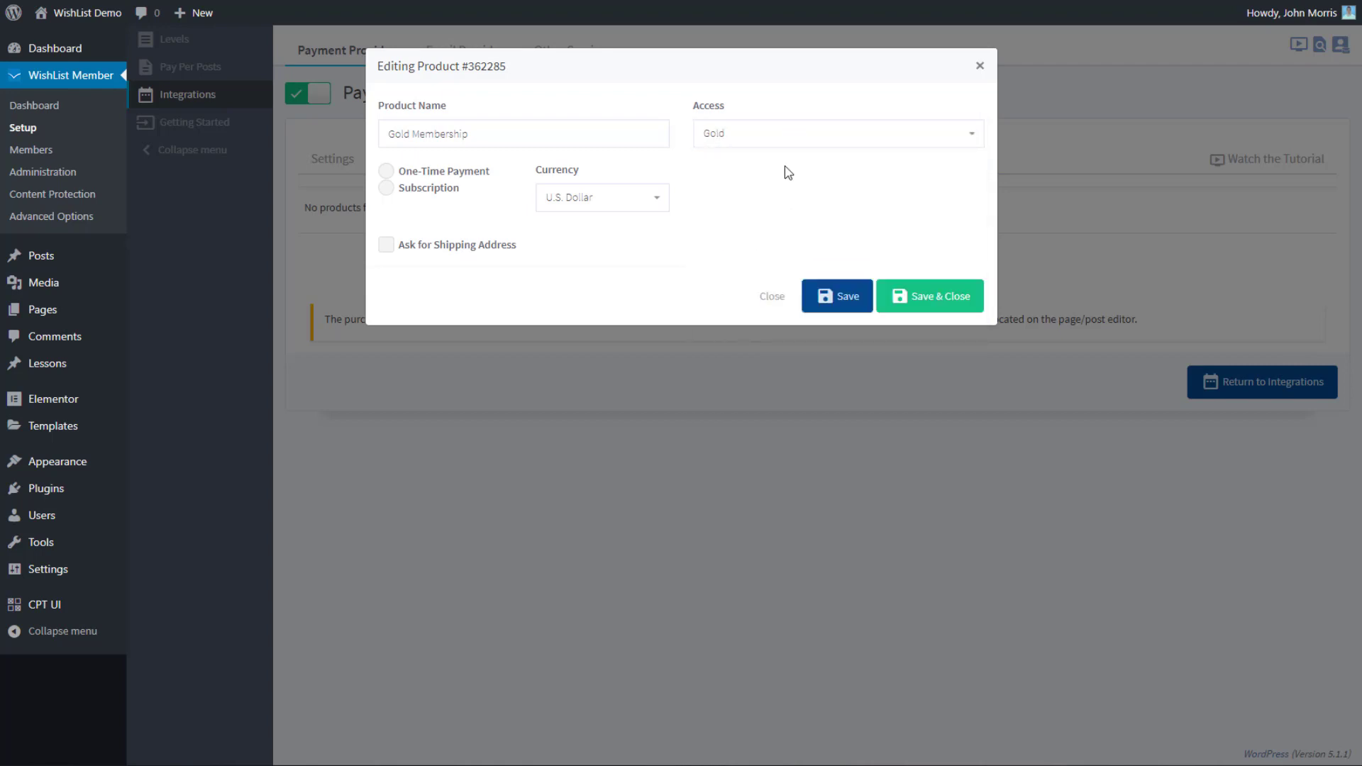
pyautogui.click(795, 144)
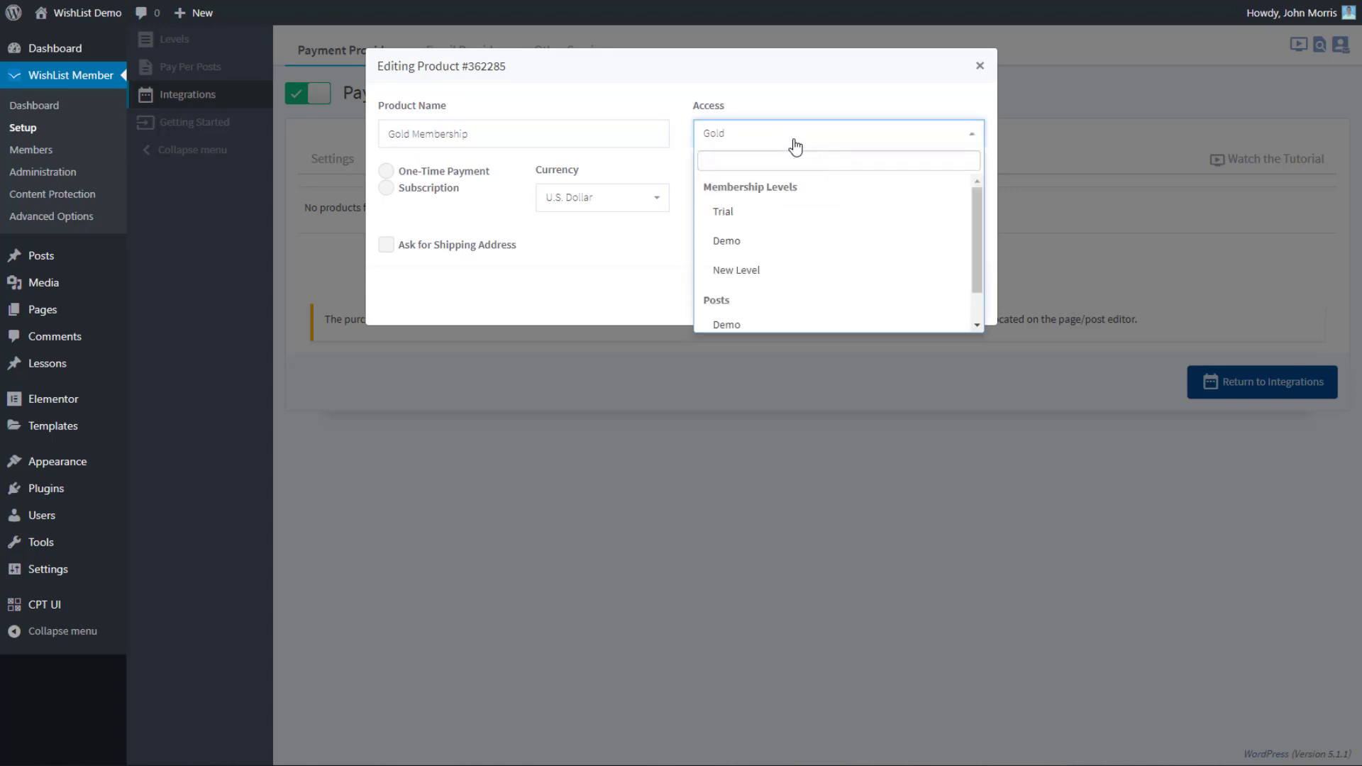
pyautogui.scroll(-1, 791, 273)
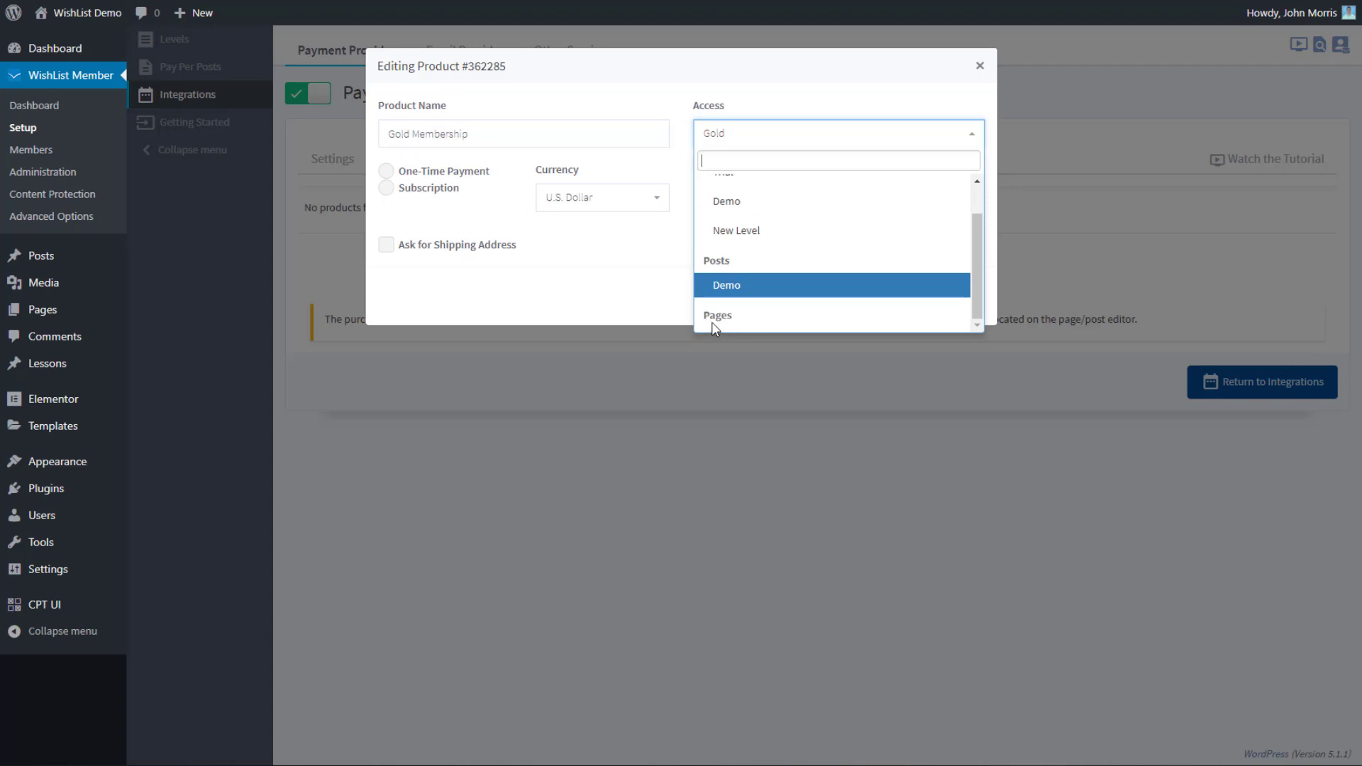
pyautogui.click(633, 271)
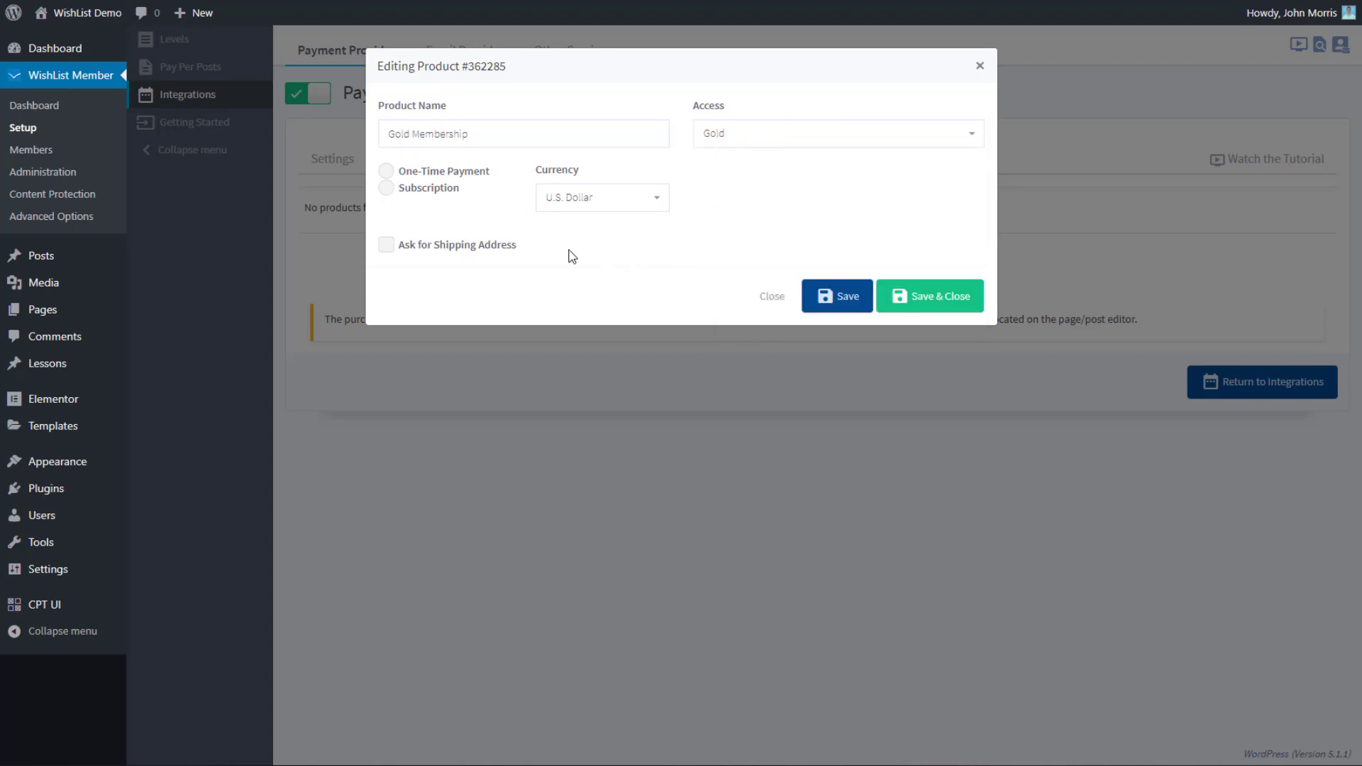
# Step: Make Gold Membership a subscription with a billing cycle of 1 Month(s)
pyautogui.click(387, 173)
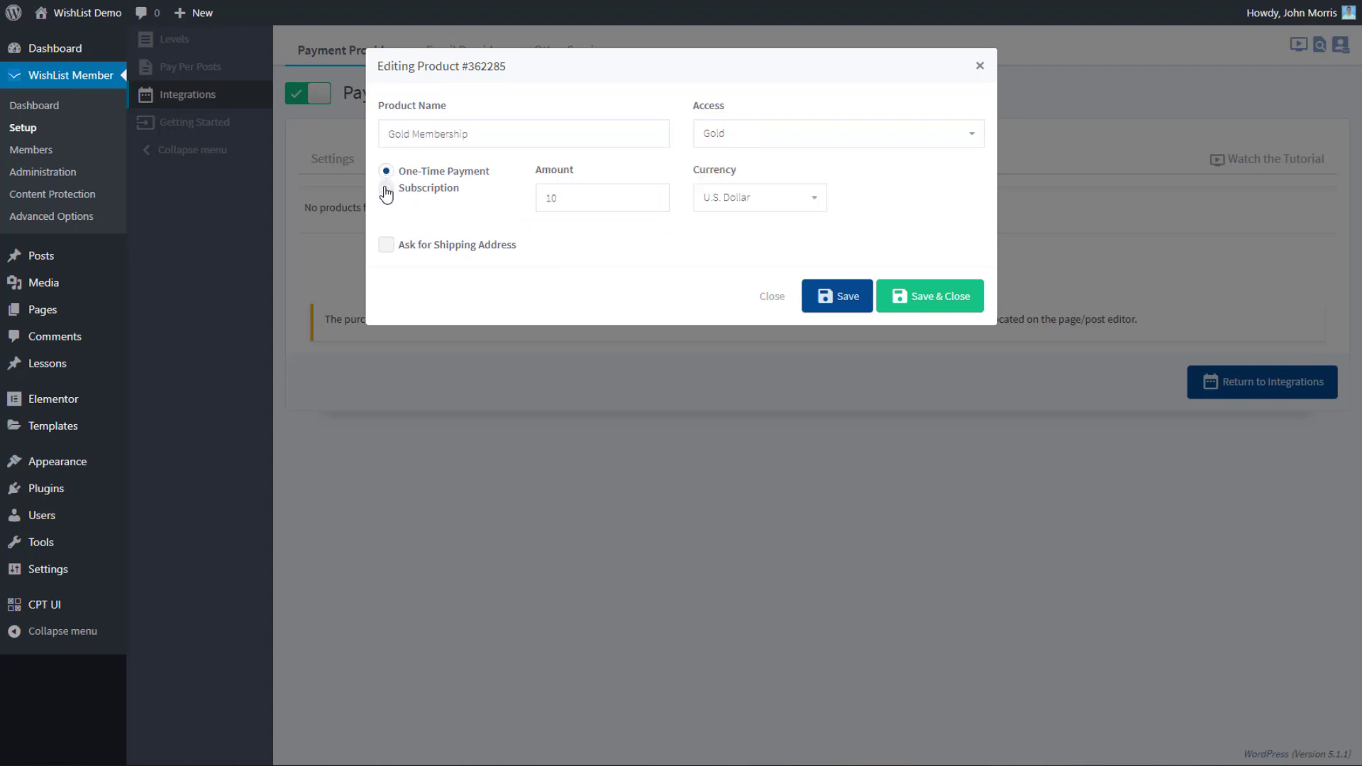
pyautogui.click(387, 188)
pyautogui.click(386, 172)
pyautogui.click(387, 188)
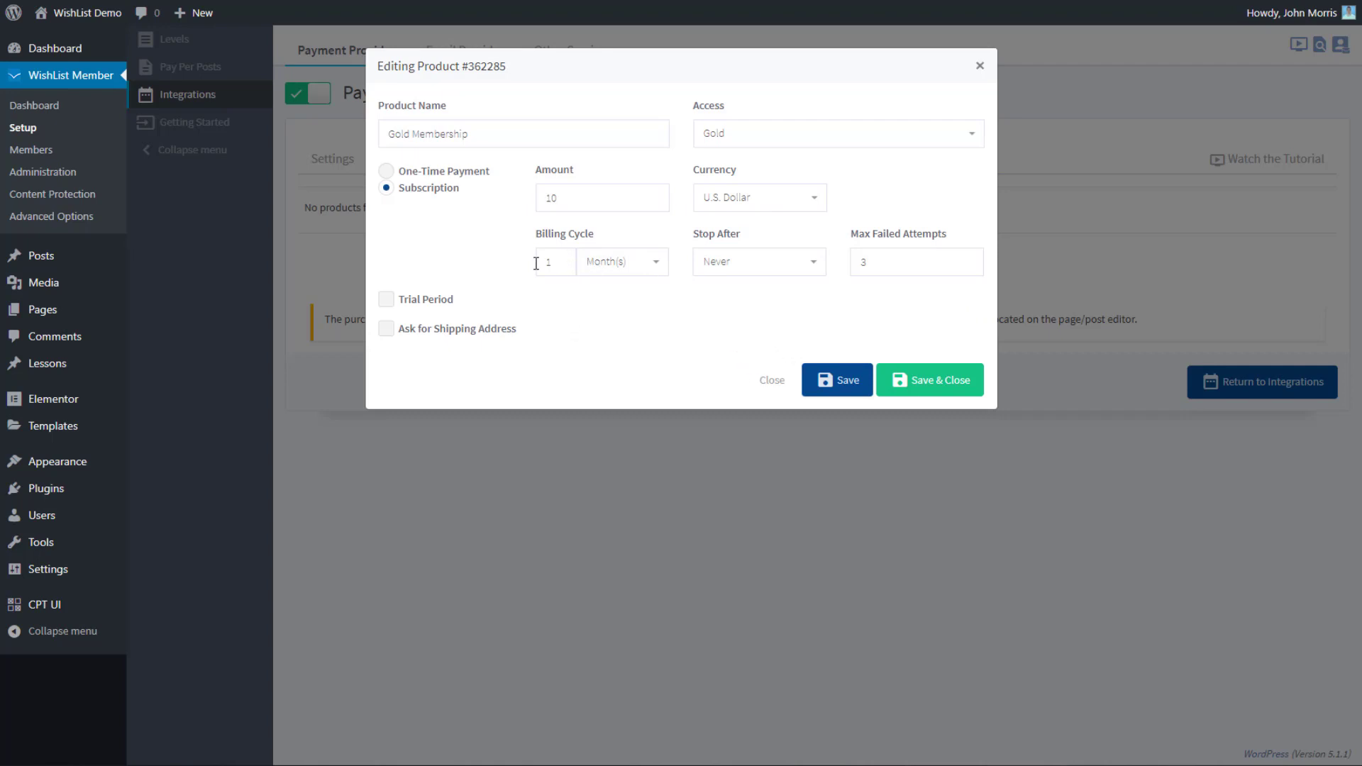
pyautogui.click(624, 268)
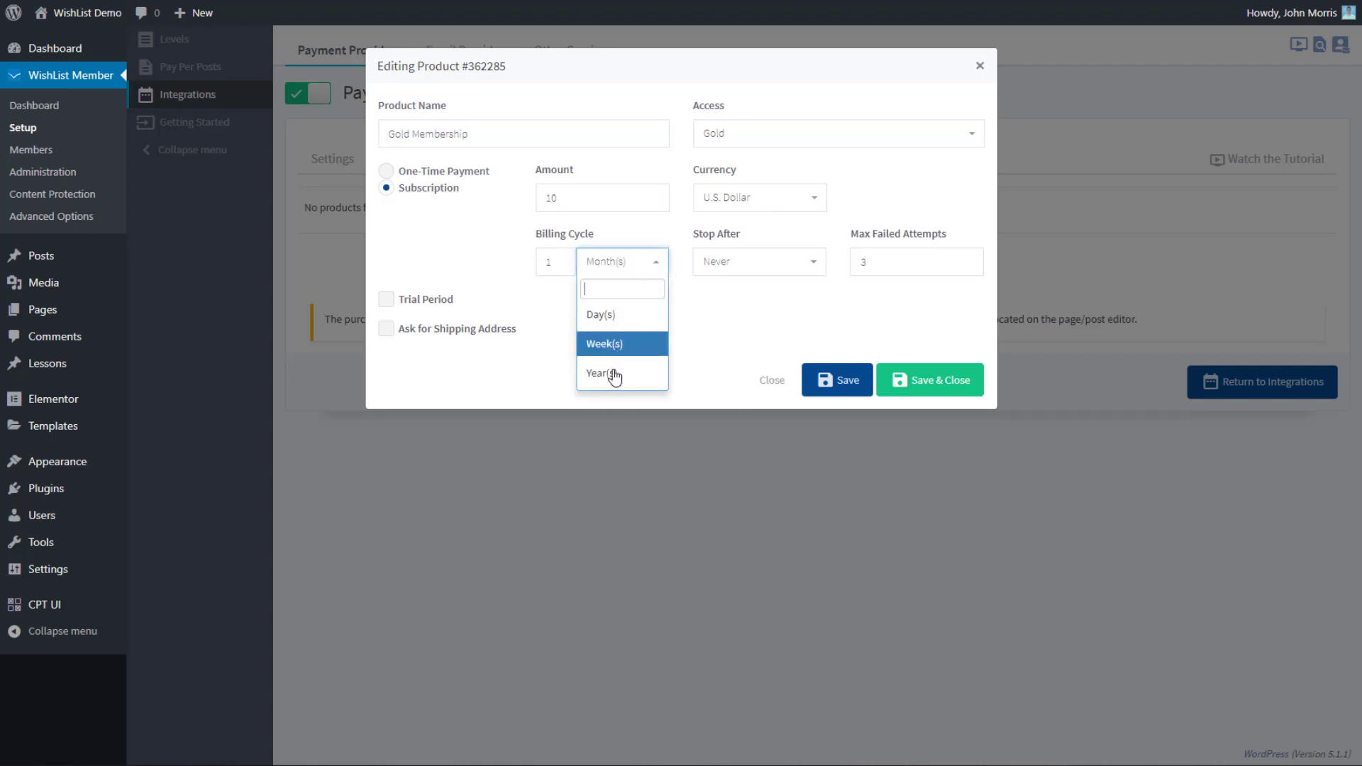
pyautogui.click(522, 305)
pyautogui.click(548, 261)
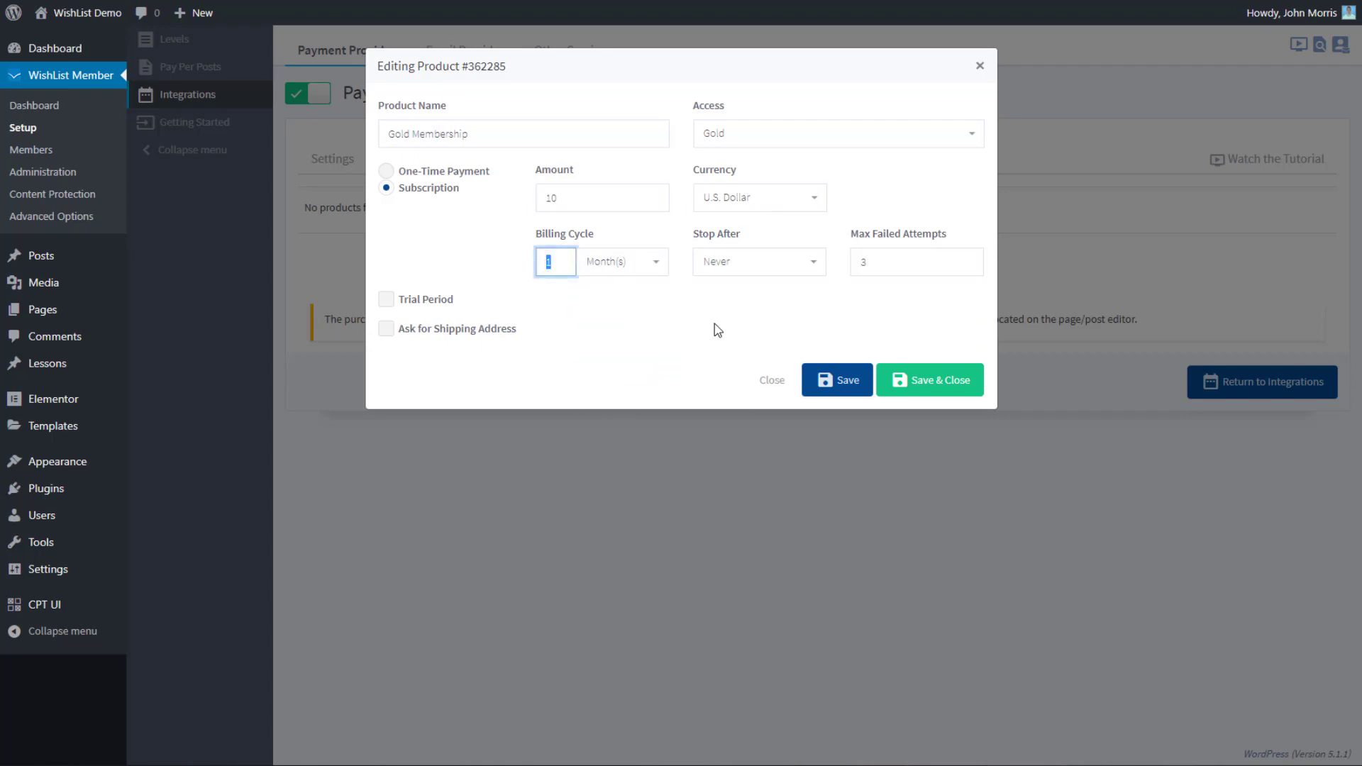
pyautogui.click(646, 294)
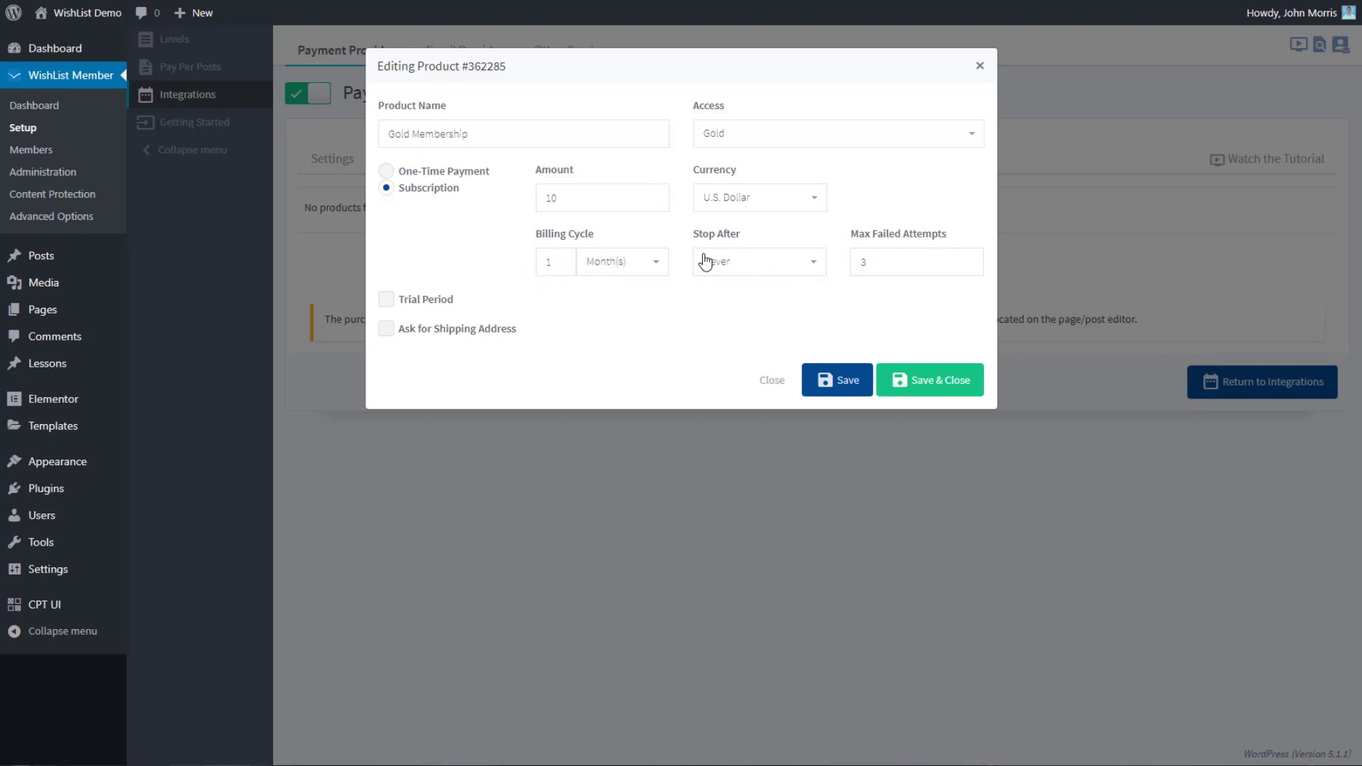
# Step: Set billing to stop after Never, keeping the period at Month(s)
pyautogui.click(772, 267)
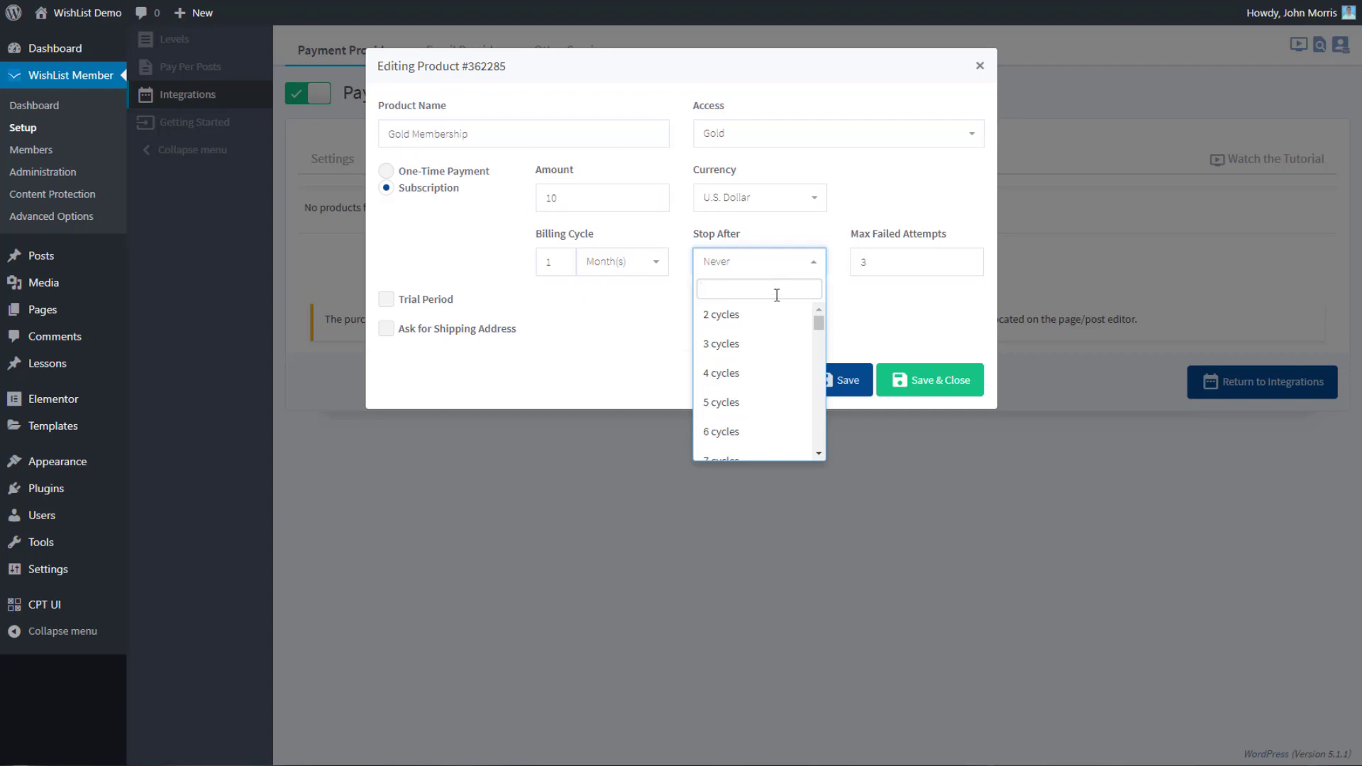
pyautogui.click(730, 434)
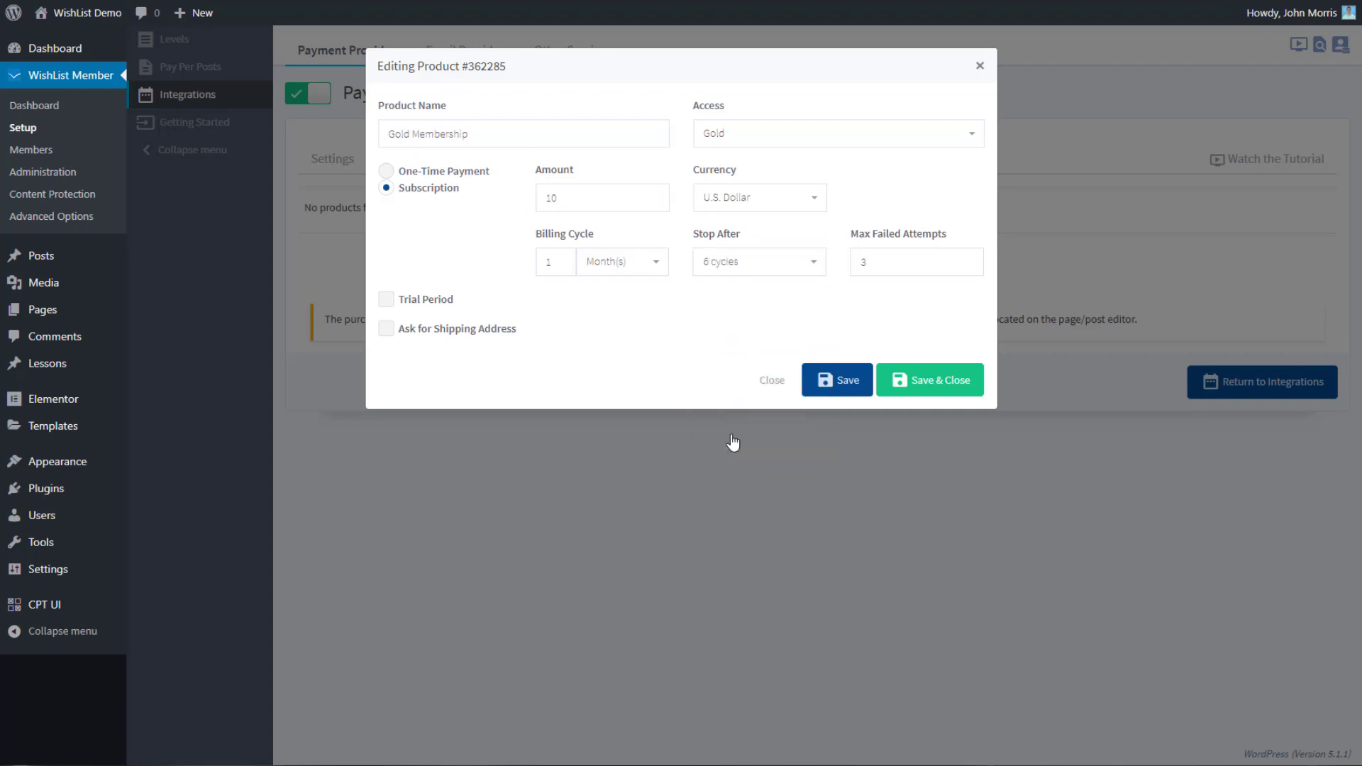
pyautogui.click(754, 265)
pyautogui.click(636, 262)
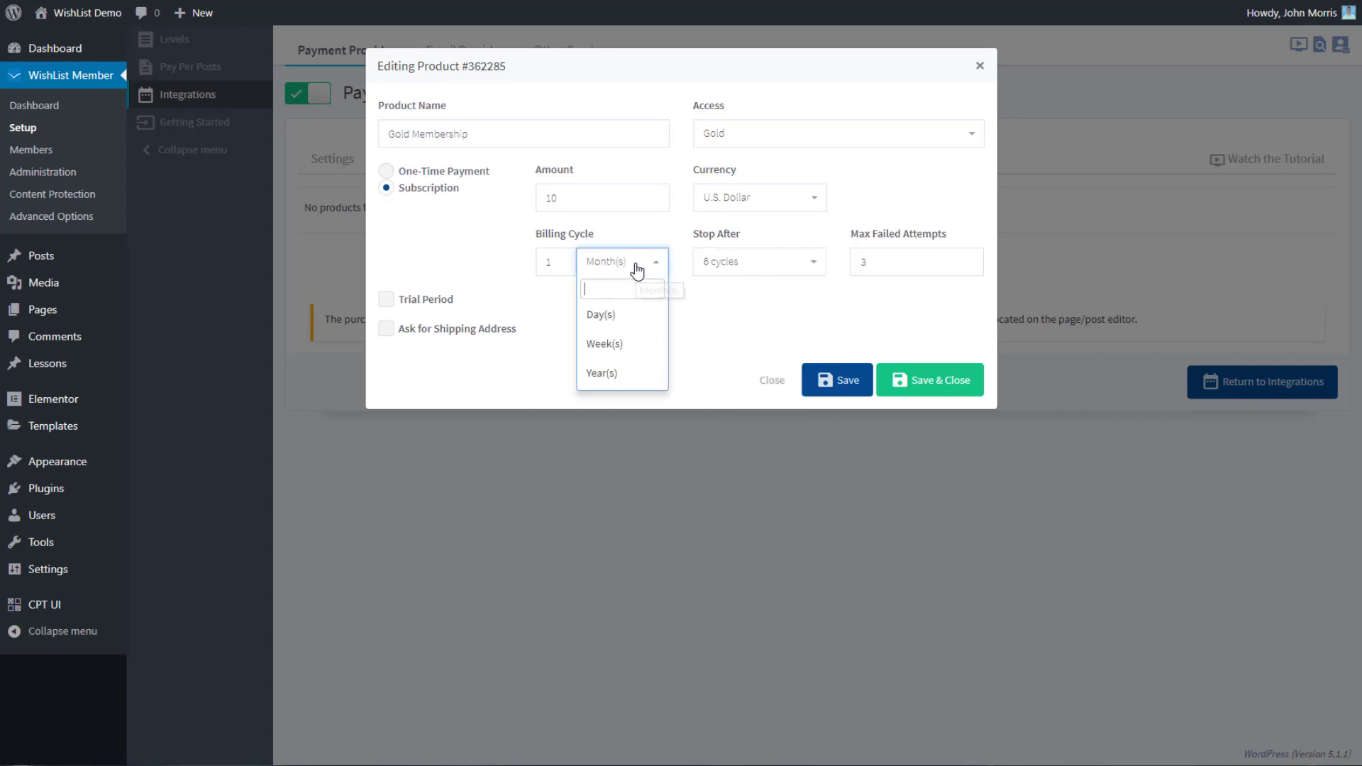
pyautogui.click(634, 376)
pyautogui.click(635, 264)
pyautogui.click(611, 344)
pyautogui.click(624, 273)
pyautogui.click(623, 345)
pyautogui.click(751, 271)
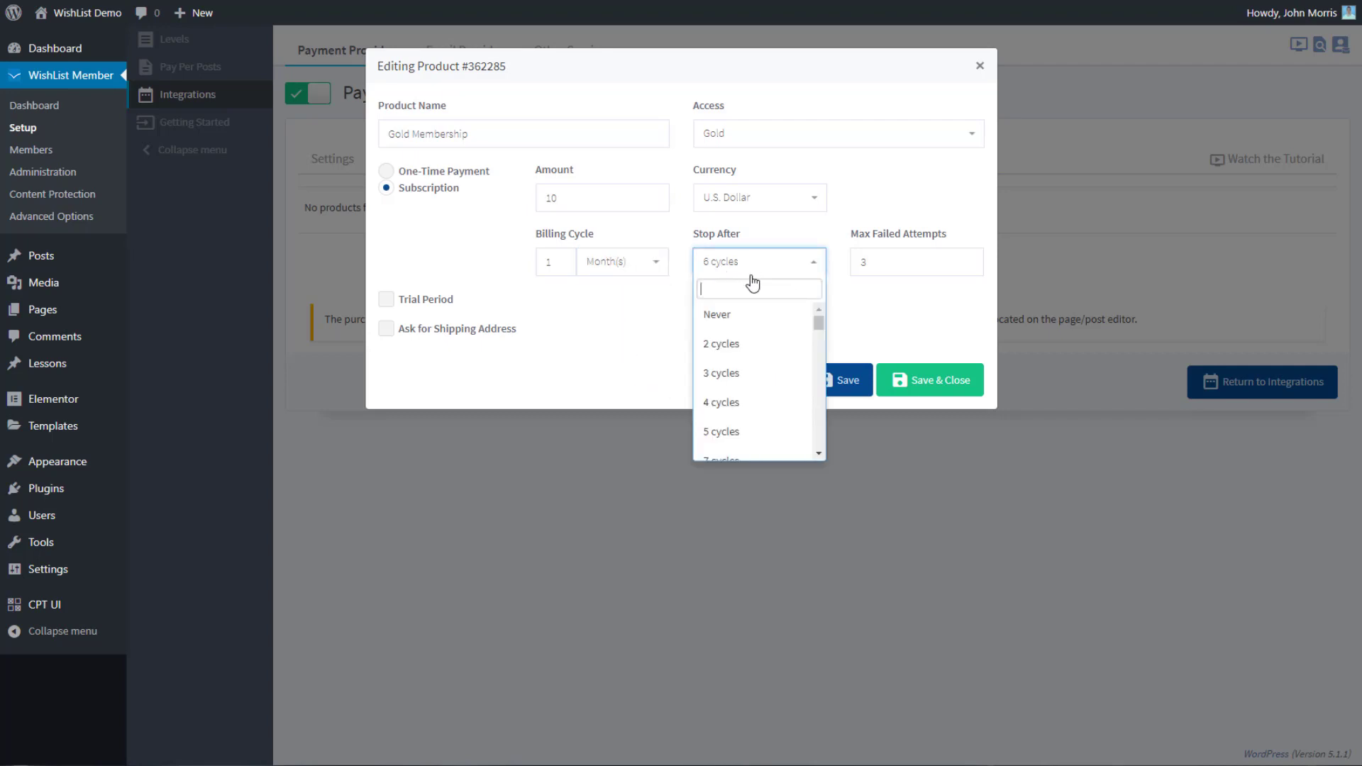
pyautogui.click(750, 314)
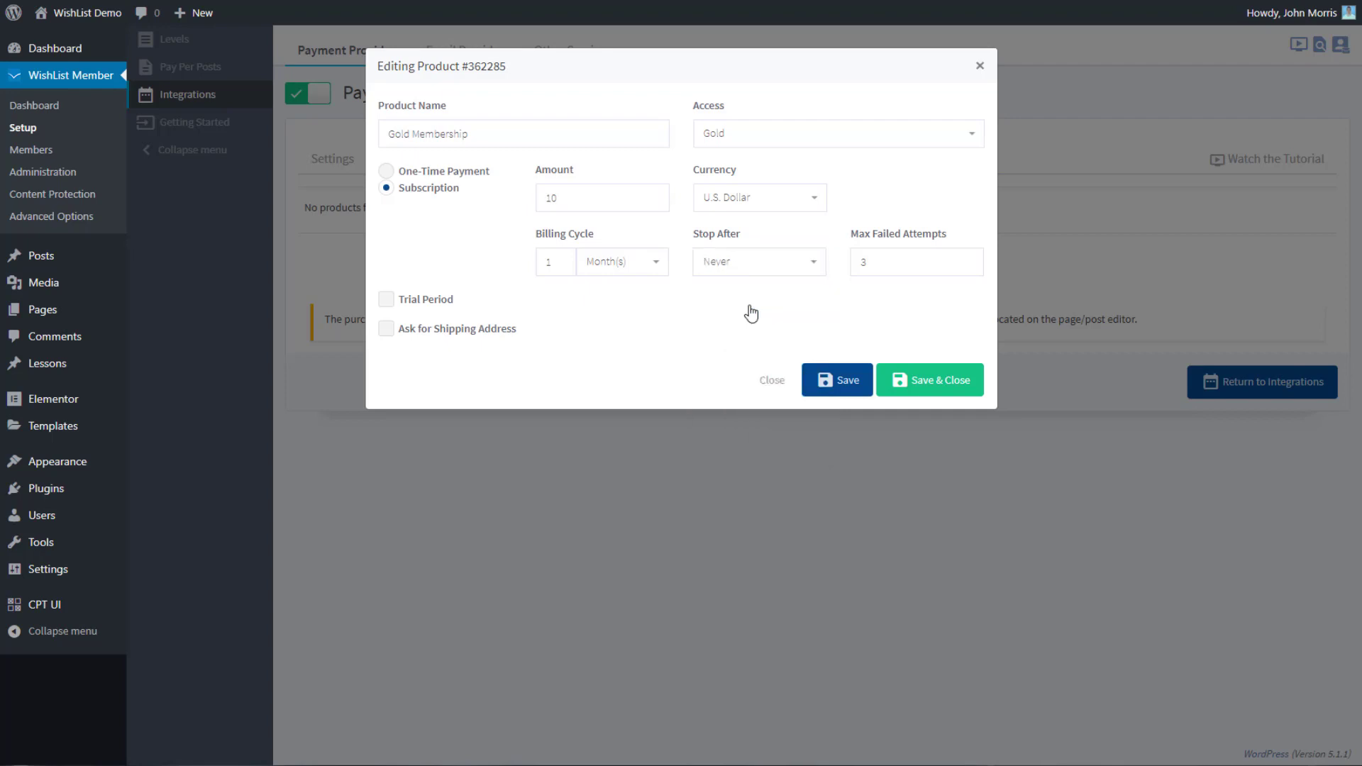
# Step: Leave Max Failed Attempts at 3
pyautogui.click(895, 261)
pyautogui.click(899, 306)
pyautogui.click(868, 262)
pyautogui.click(832, 293)
pyautogui.click(386, 300)
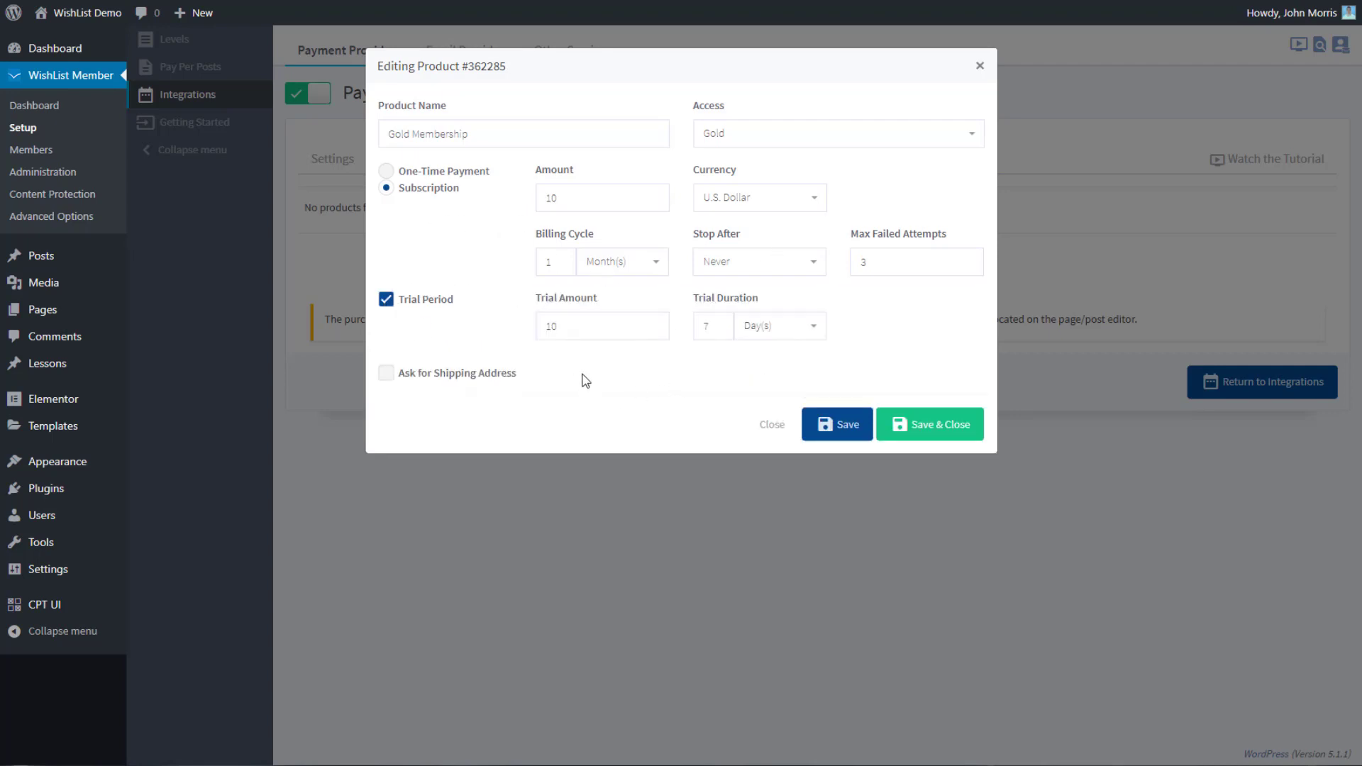
pyautogui.doubleClick(572, 331)
pyautogui.click(752, 326)
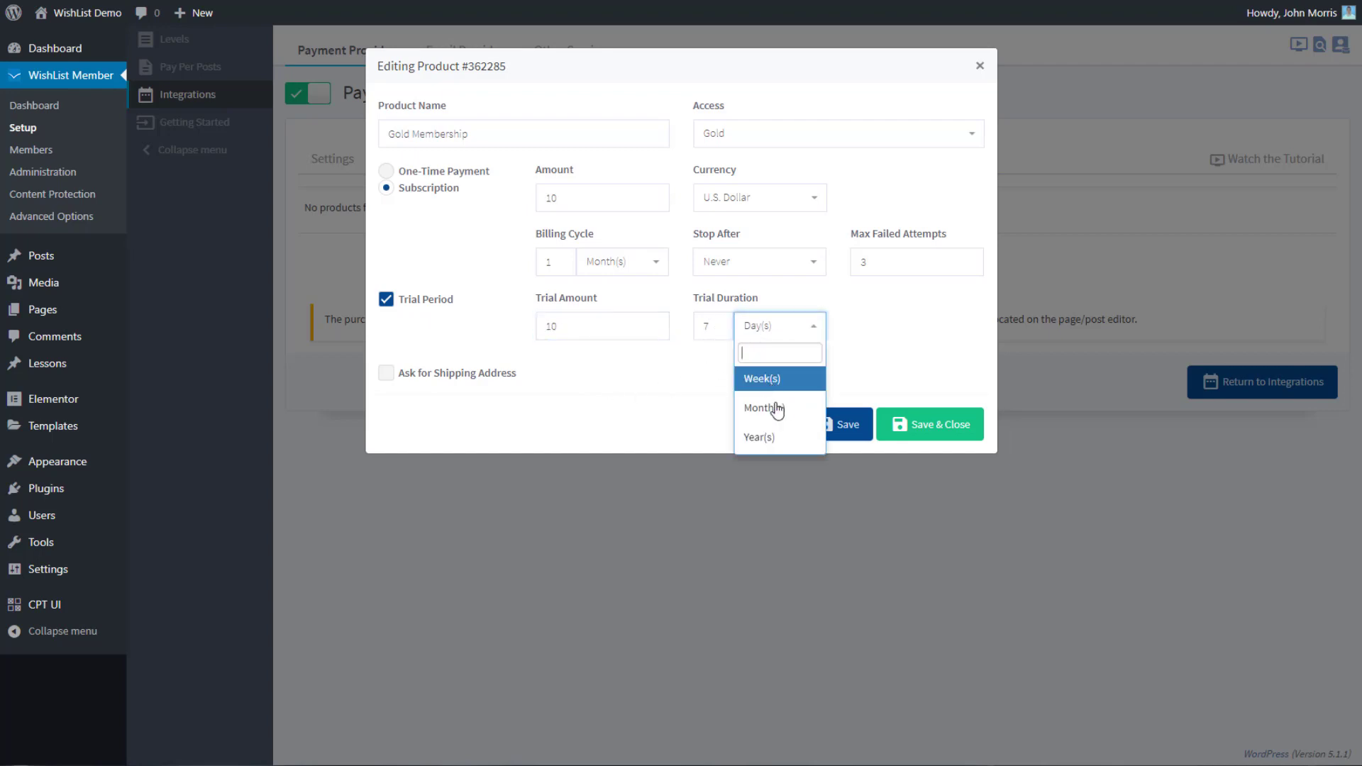
pyautogui.click(674, 386)
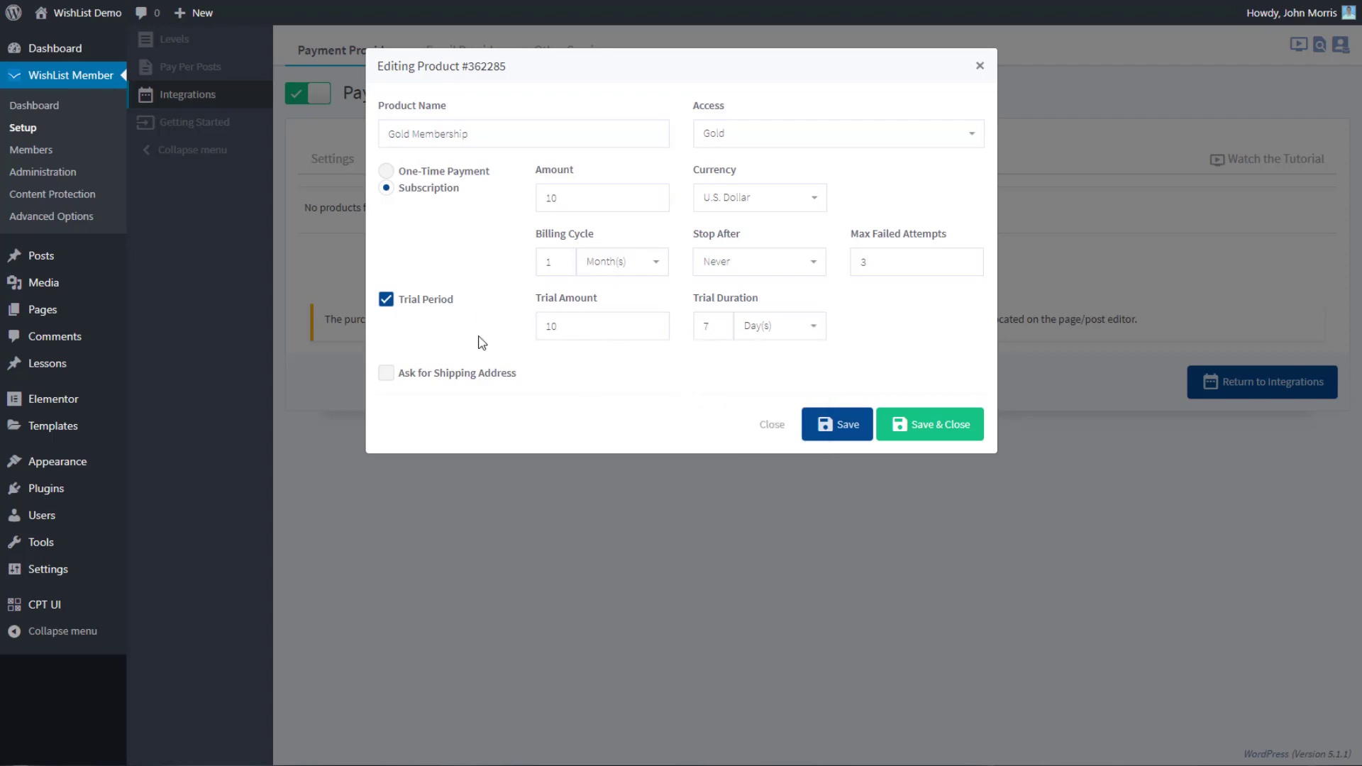
pyautogui.click(387, 301)
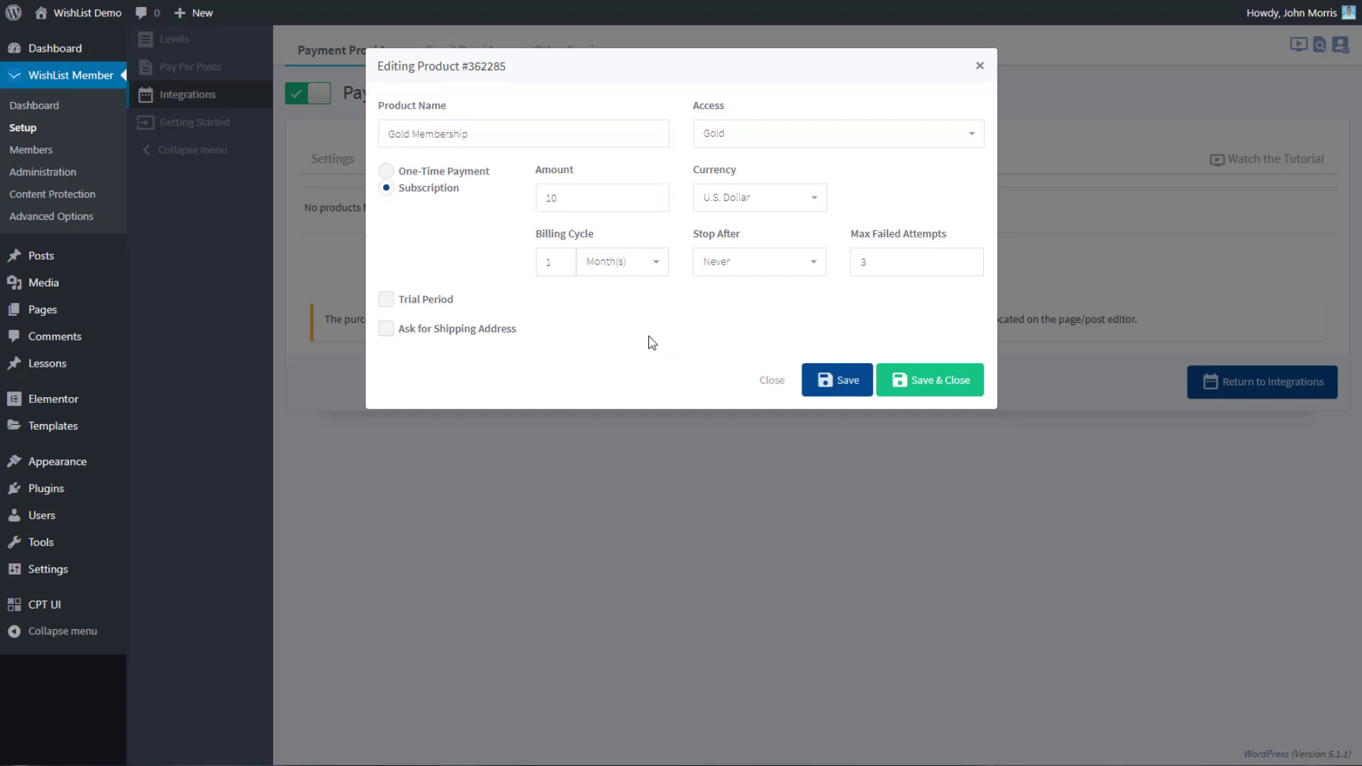
pyautogui.click(387, 331)
pyautogui.click(387, 331)
pyautogui.click(897, 263)
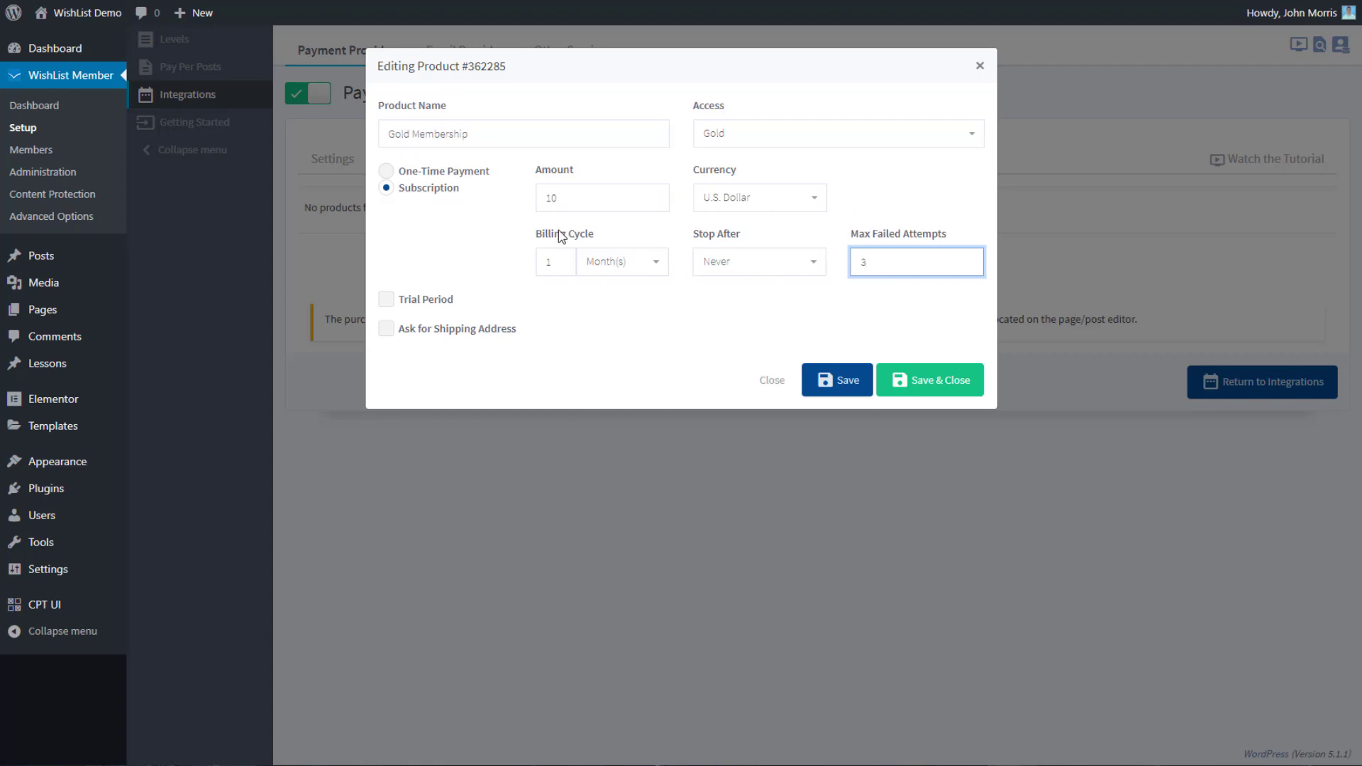
pyautogui.moveTo(560, 197); pyautogui.dragTo(520, 207)
pyautogui.write('10')
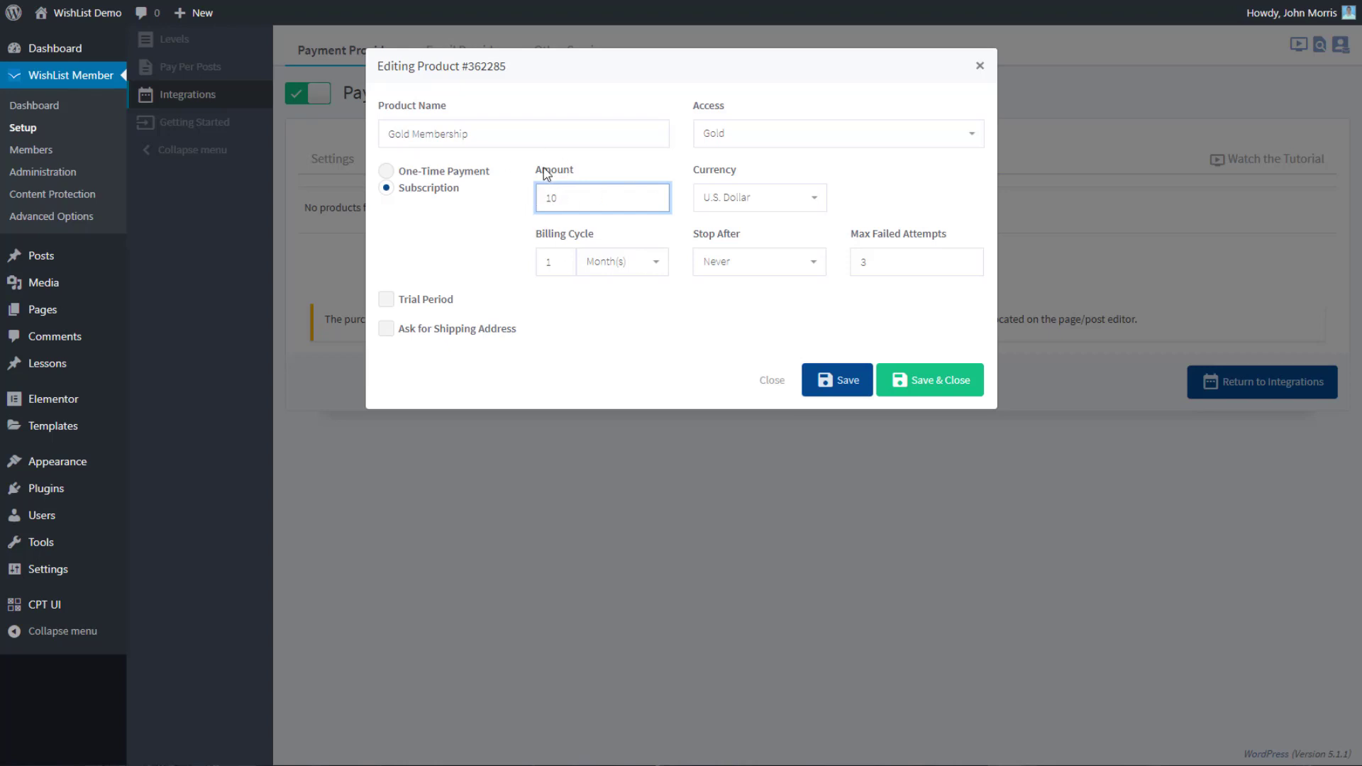
# Step: Save & Close the Gold Membership product in the Editing Product dialog
pyautogui.click(929, 388)
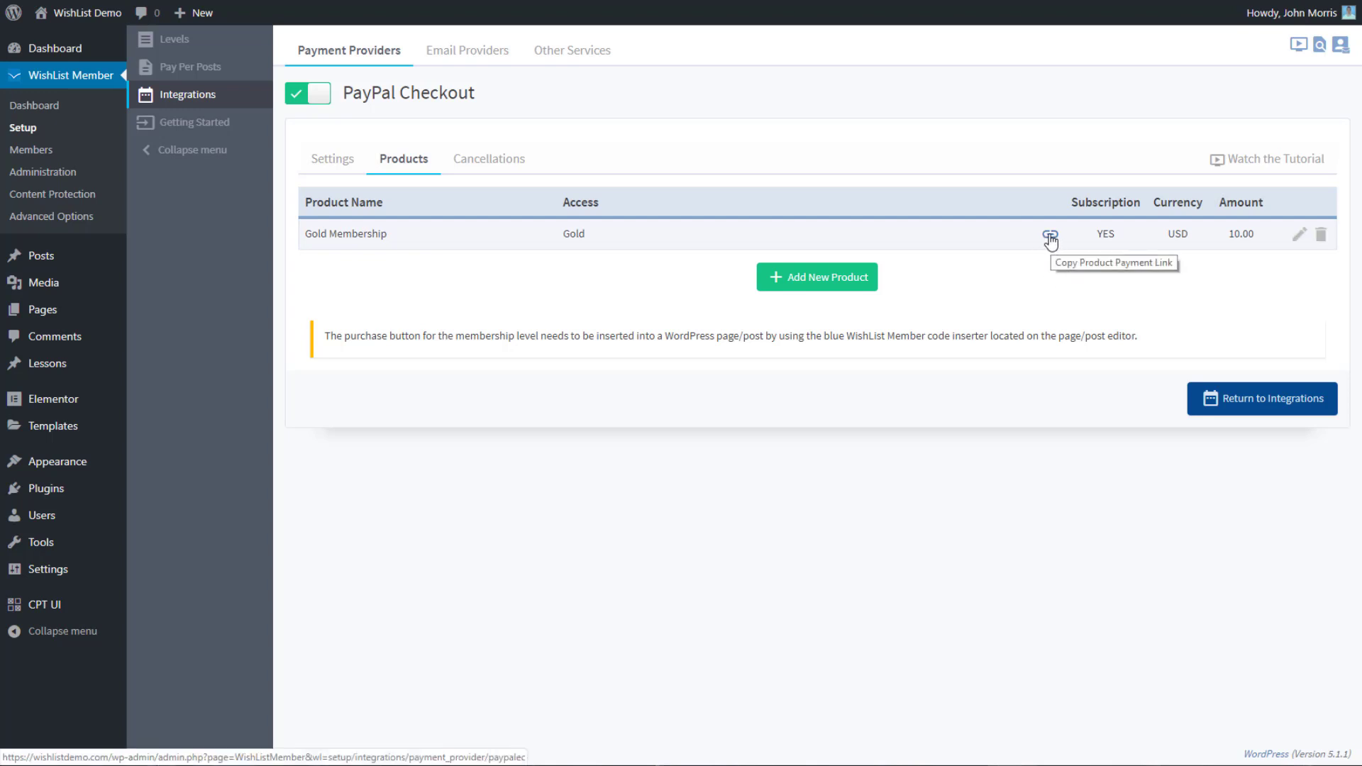
# Step: Copy the Gold Membership purchase-express payment link to the clipboard and close its popup
pyautogui.click(1050, 237)
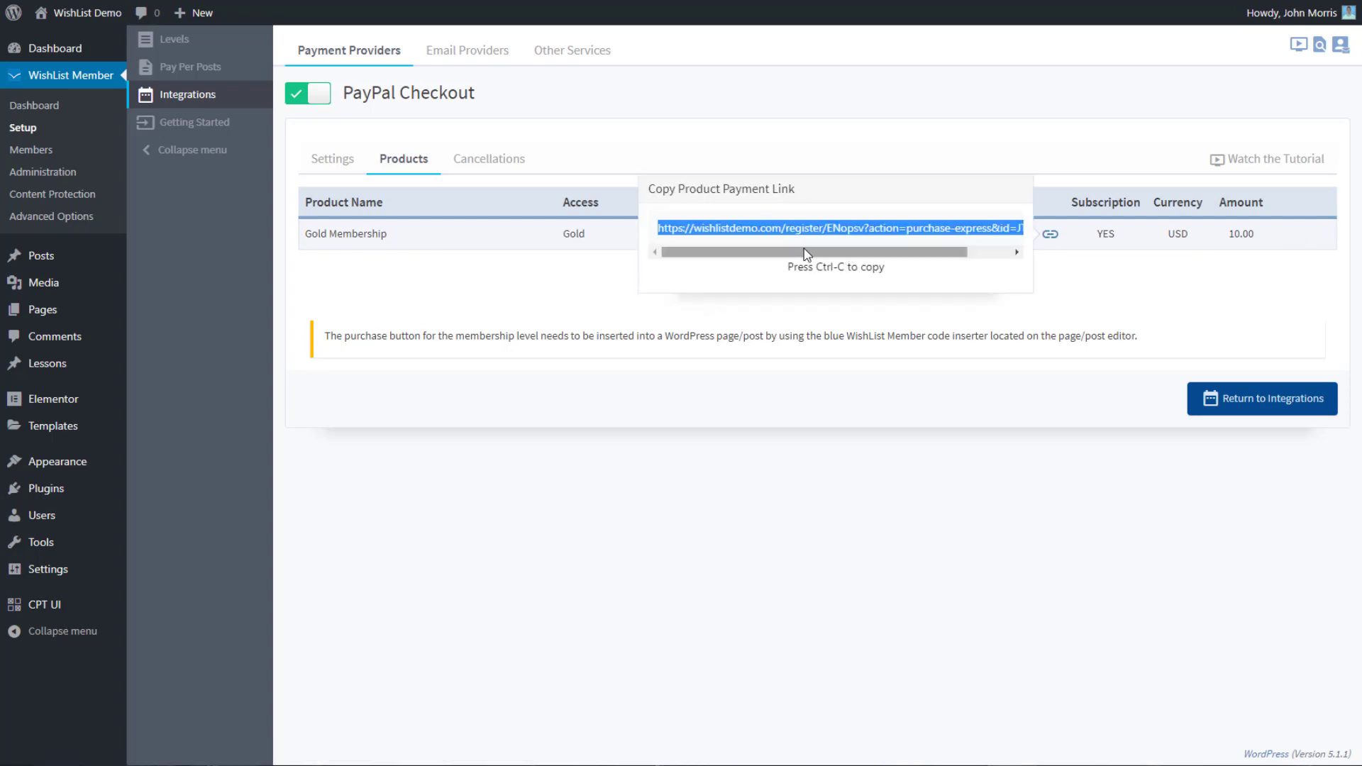
pyautogui.moveTo(809, 254)
pyautogui.mouseDown()
pyautogui.moveTo(910, 252)
pyautogui.moveTo(805, 255)
pyautogui.mouseUp()
pyautogui.hotkey('ctrl', 'c')
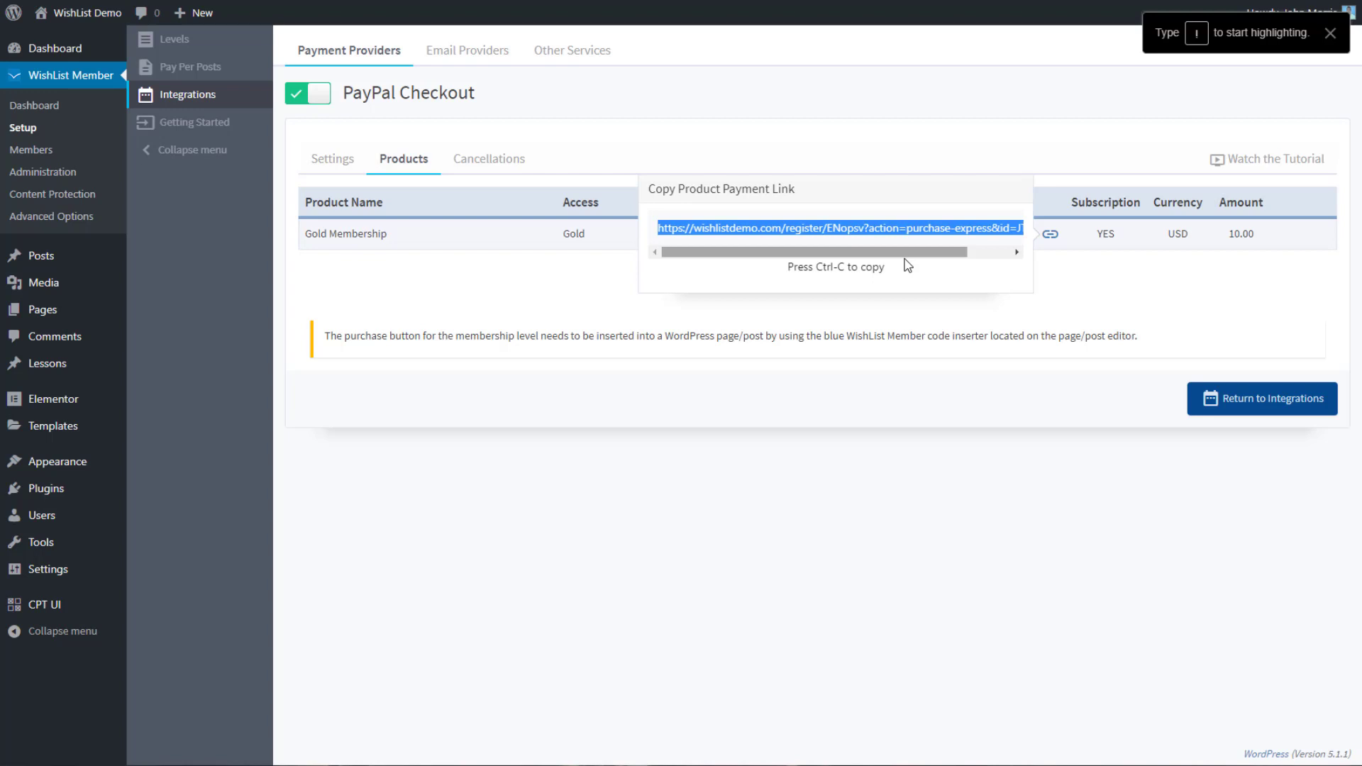
pyautogui.click(1077, 310)
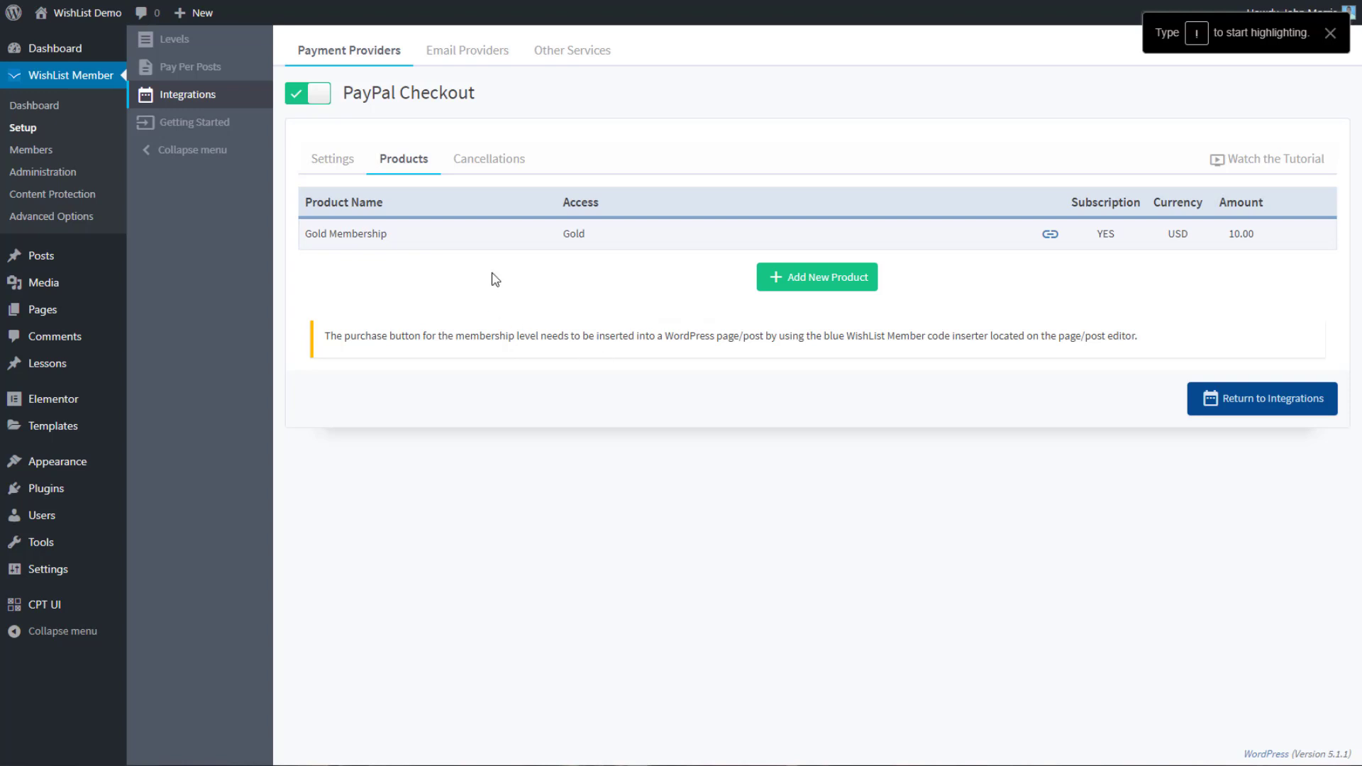
# Step: Review the PayPal Checkout Cancellations tab settings
pyautogui.click(498, 169)
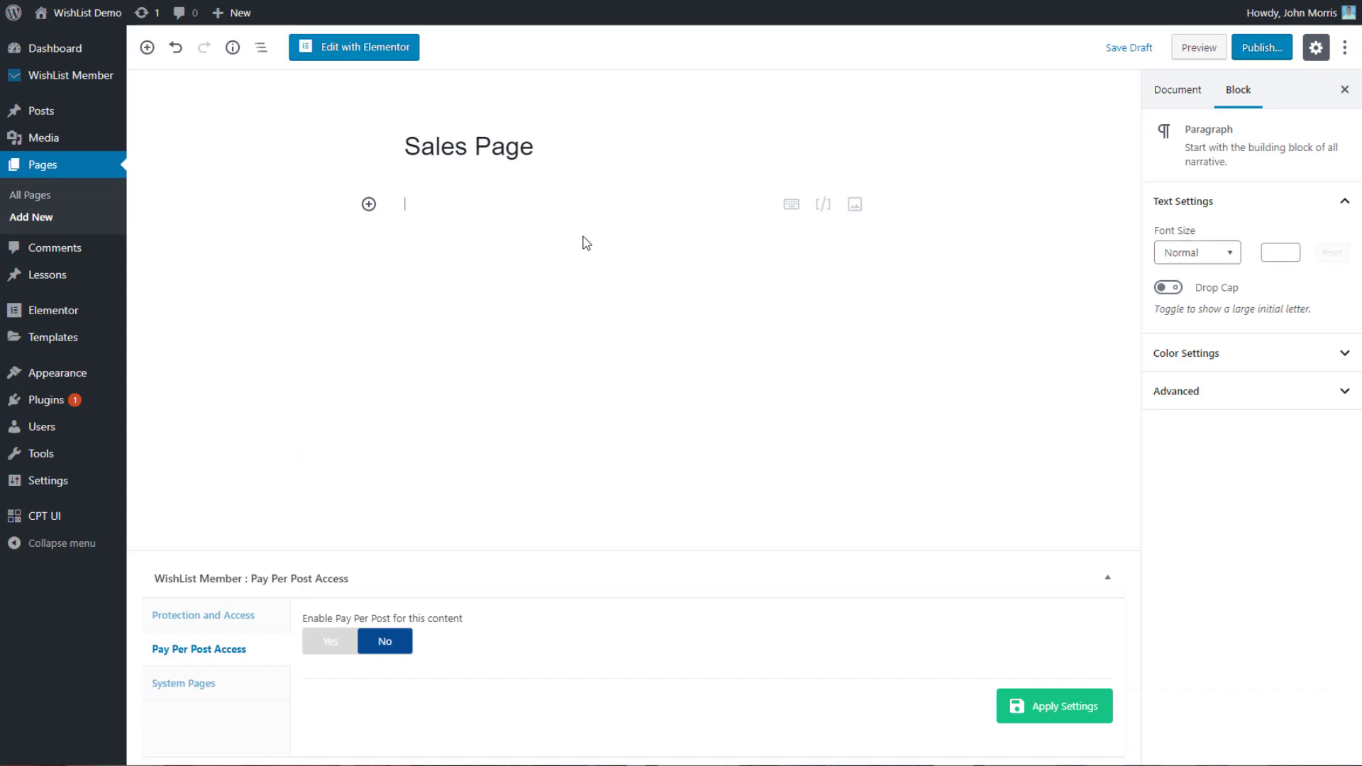
# Step: Convert the empty paragraph under the Sales Page title into a Classic block
pyautogui.write('/cl')
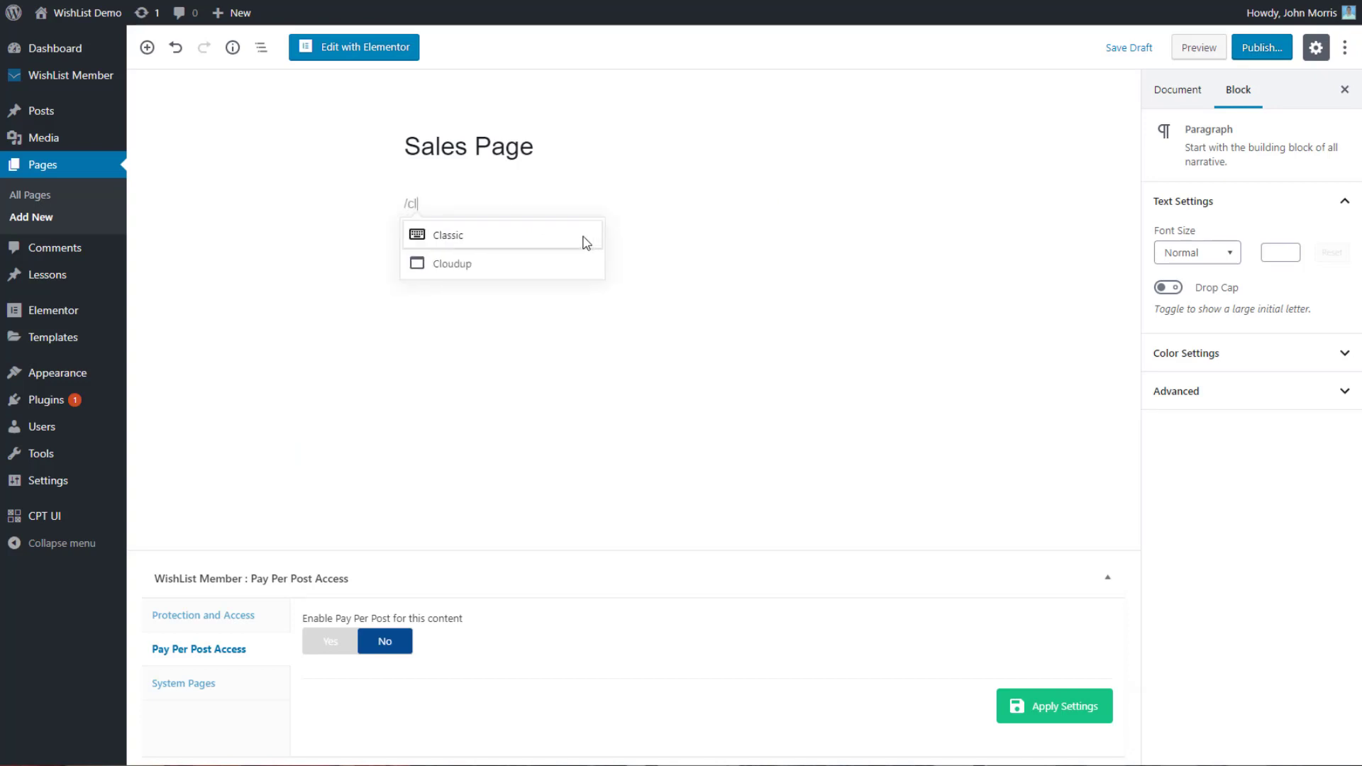
pyautogui.press('BackSpace')
pyautogui.press('BackSpace')
pyautogui.press('BackSpace')
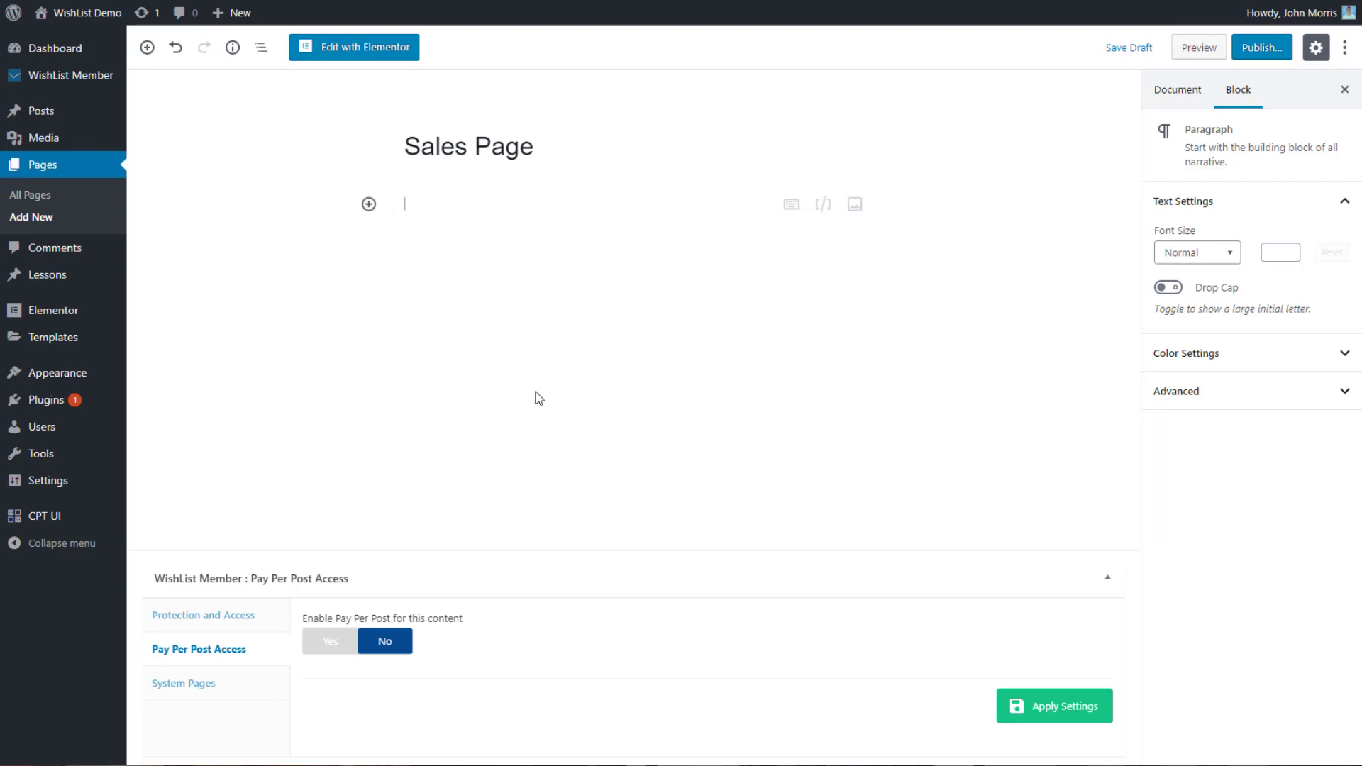
pyautogui.click(435, 172)
pyautogui.click(449, 200)
pyautogui.click(791, 205)
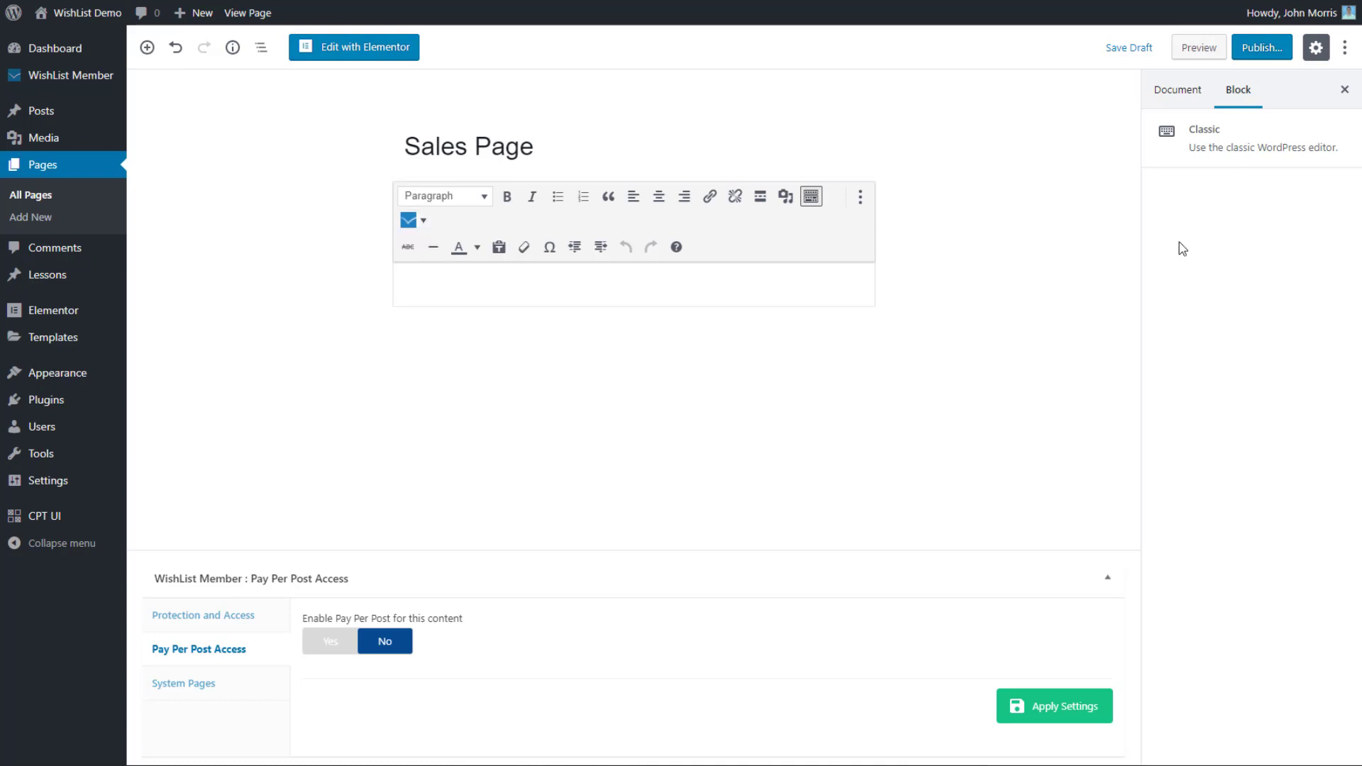
# Step: Open the WishList Member PayPal Checkout shortcode generator and choose the Gold Membership product
pyautogui.click(413, 226)
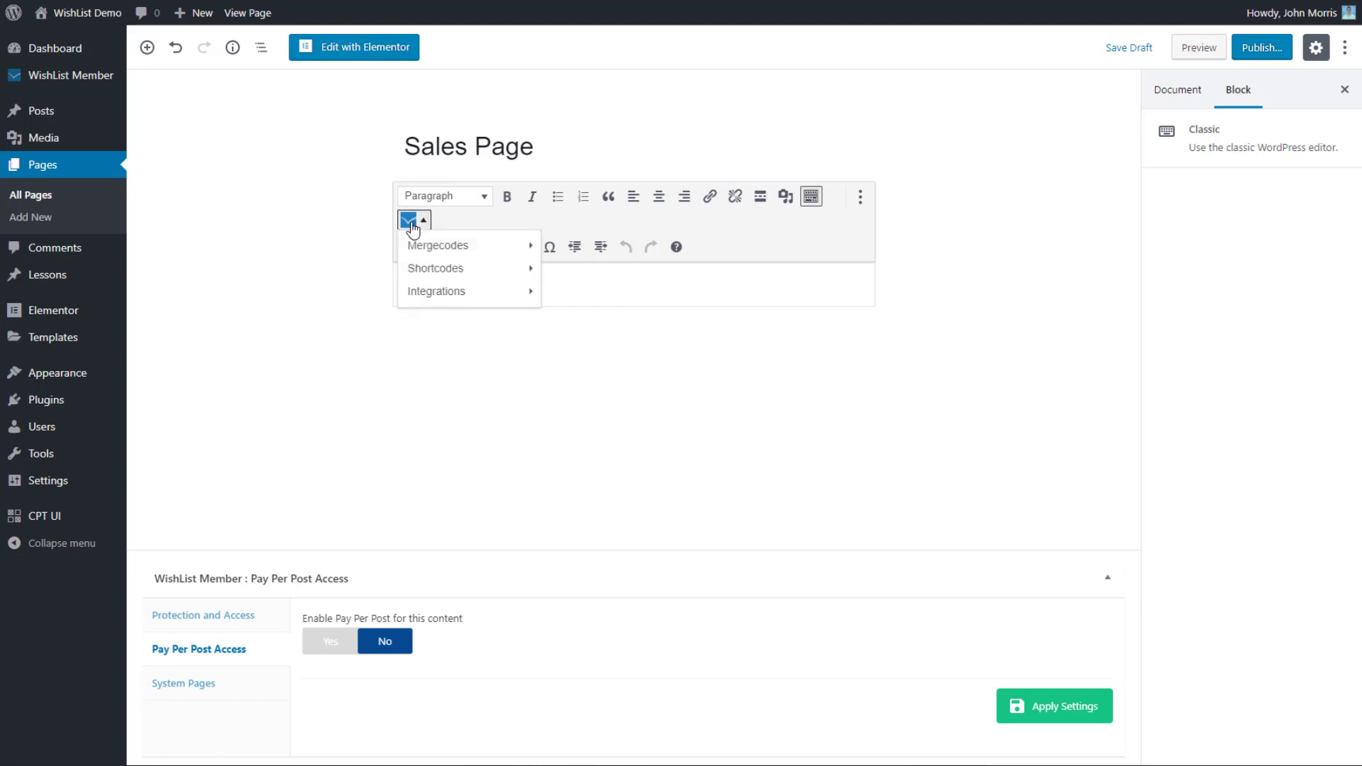
pyautogui.moveTo(471, 293)
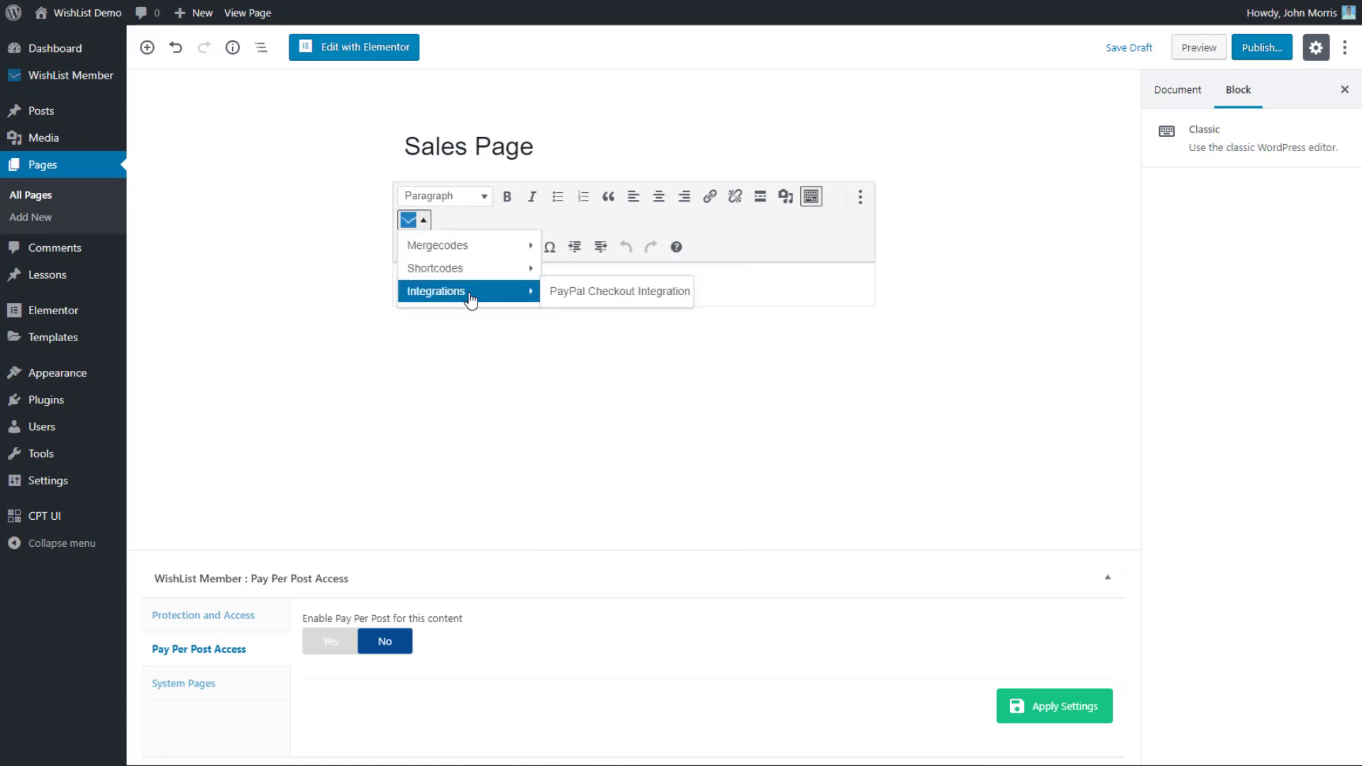
pyautogui.click(601, 297)
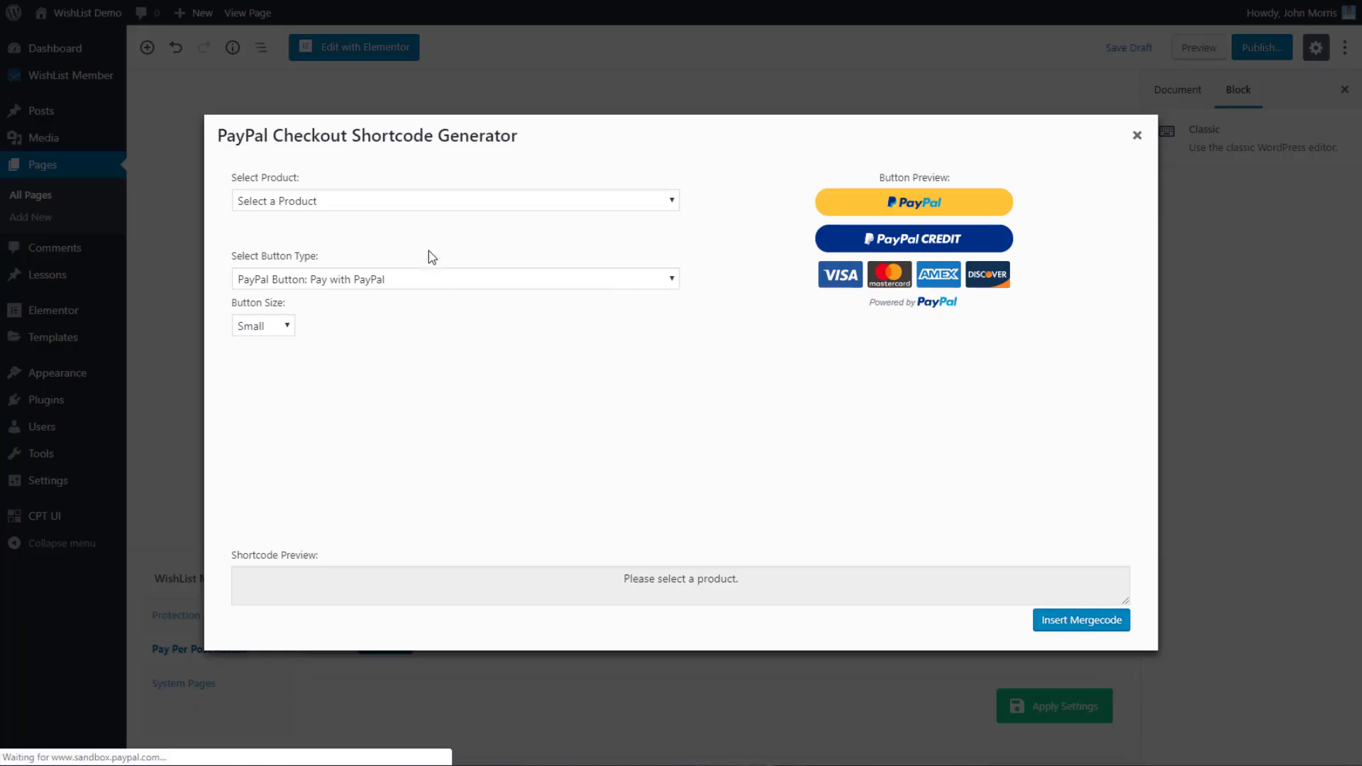
pyautogui.click(522, 203)
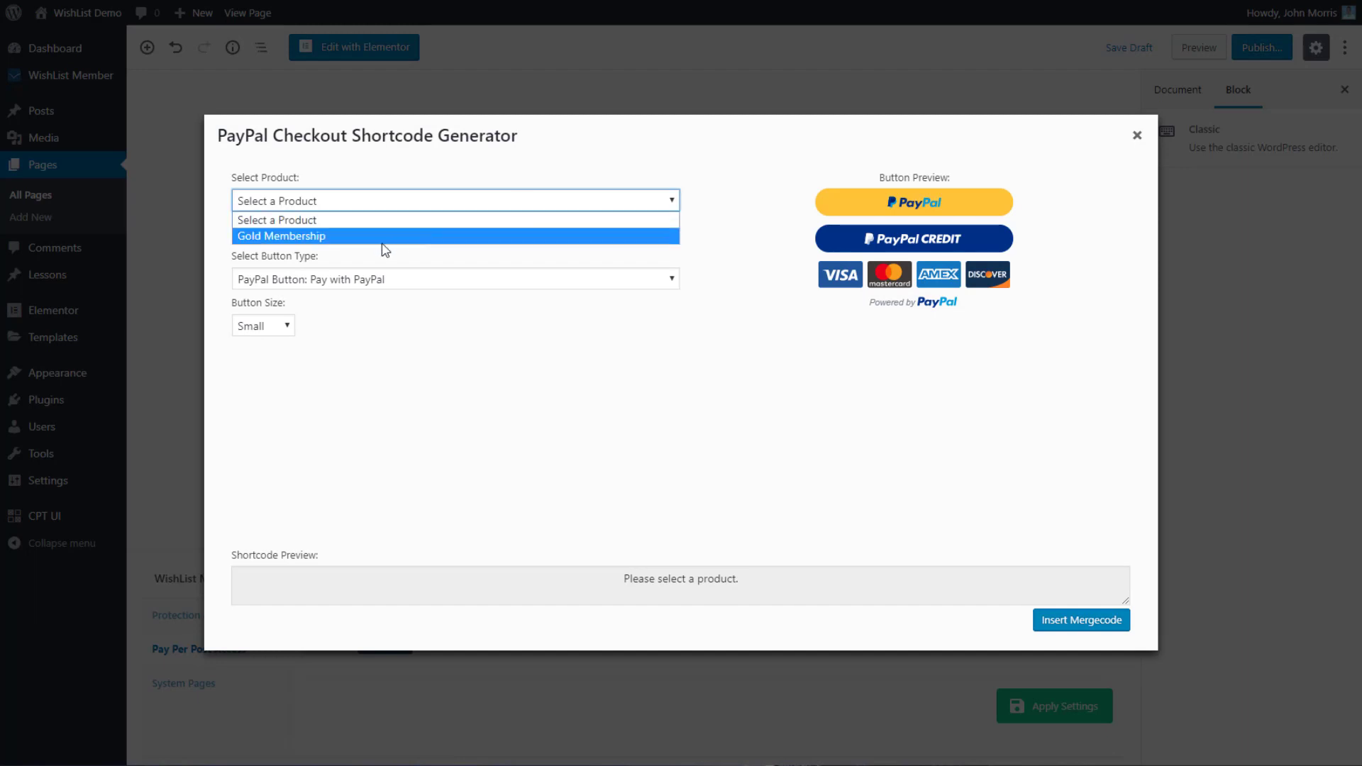
pyautogui.click(262, 236)
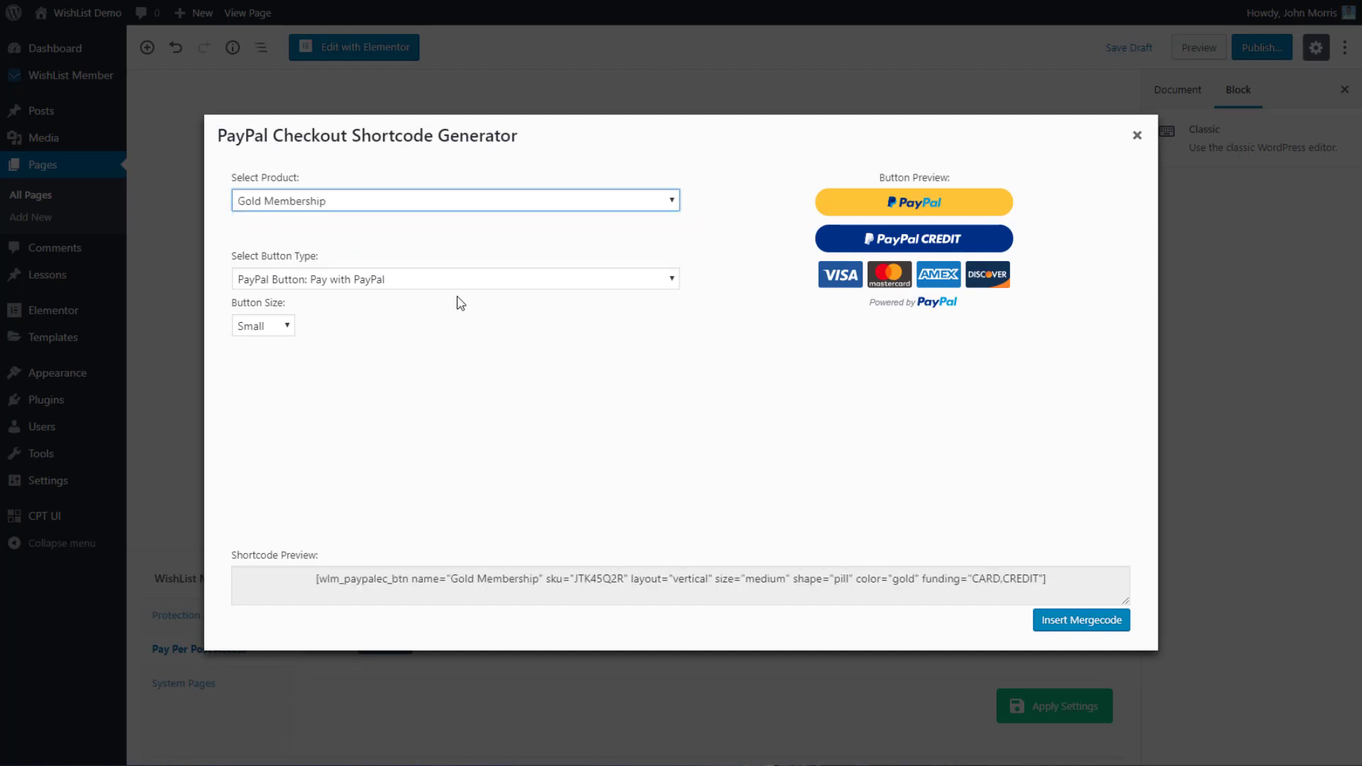
# Step: Try other button types and sizes, settling on a Small Pay with PayPal button
pyautogui.click(412, 280)
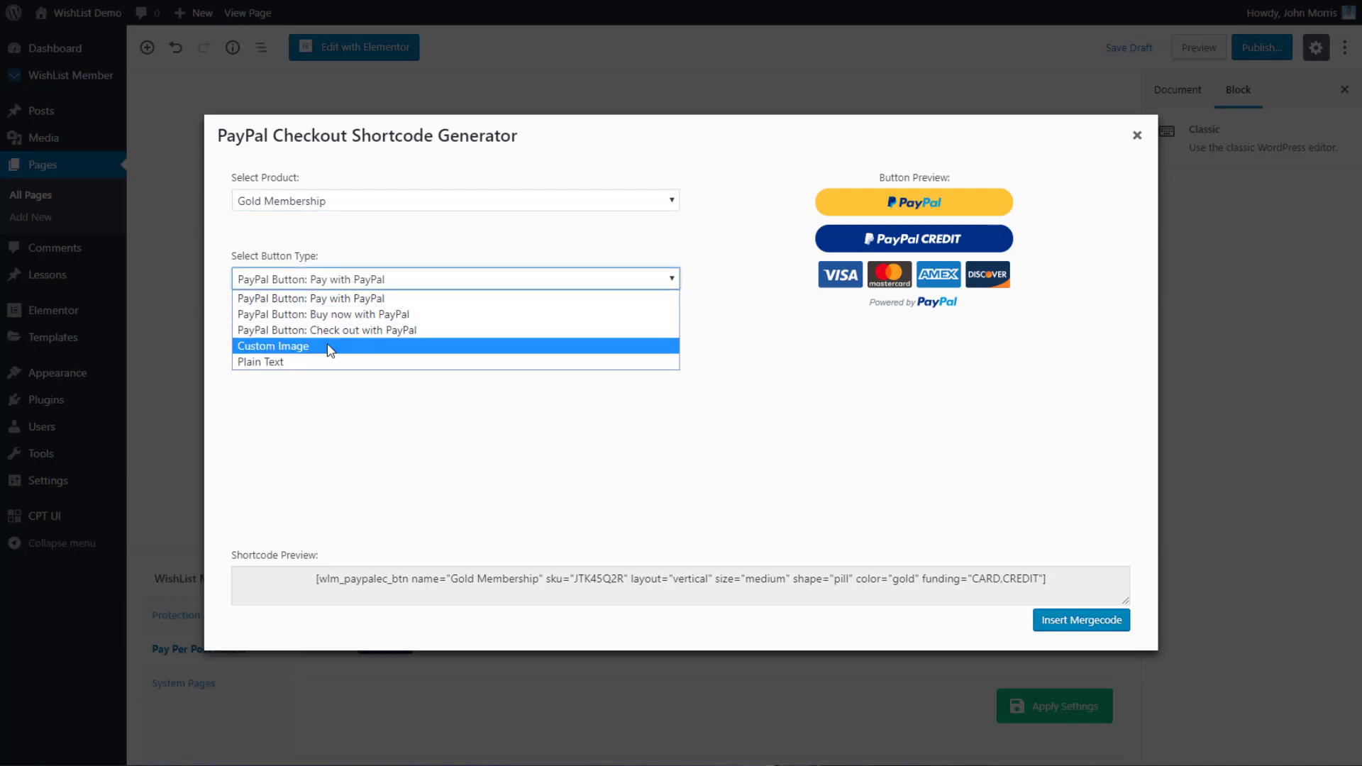
pyautogui.click(411, 423)
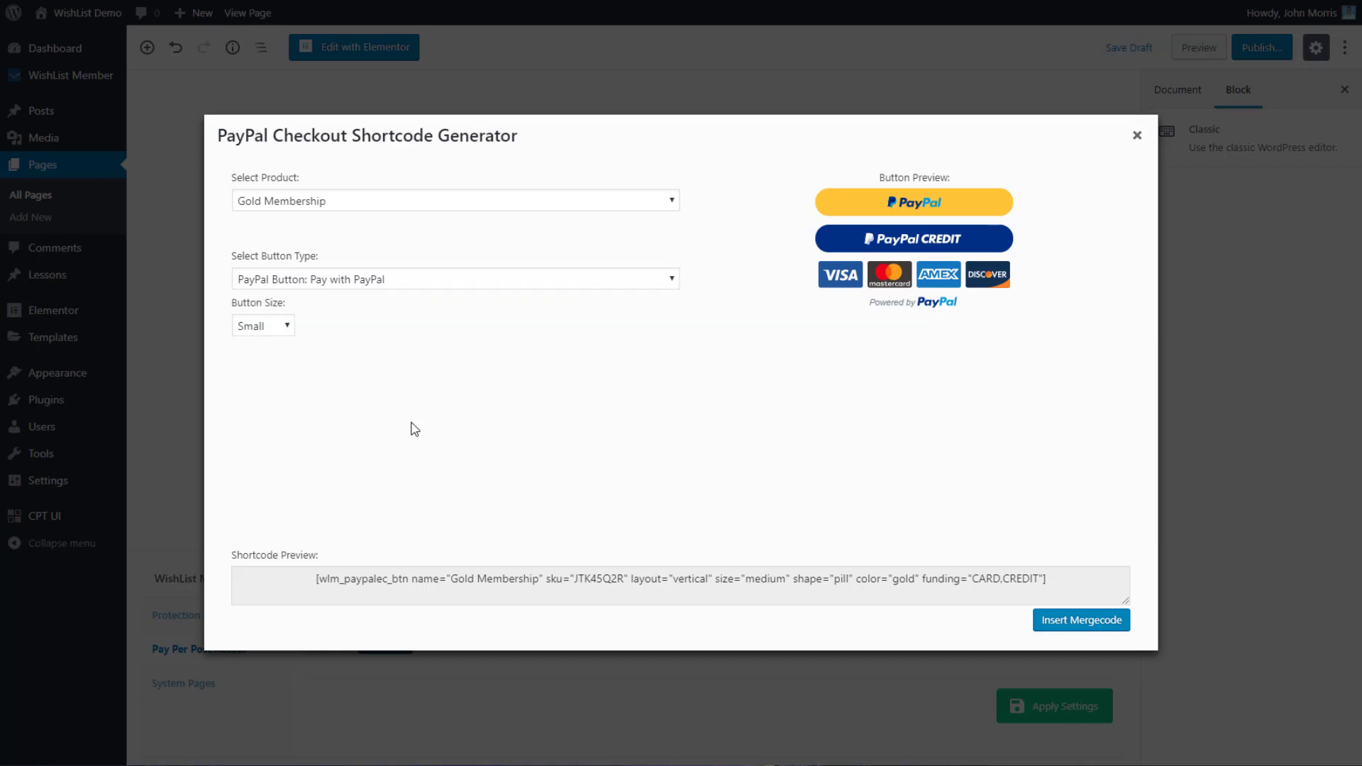
pyautogui.click(279, 330)
pyautogui.click(278, 377)
pyautogui.click(368, 281)
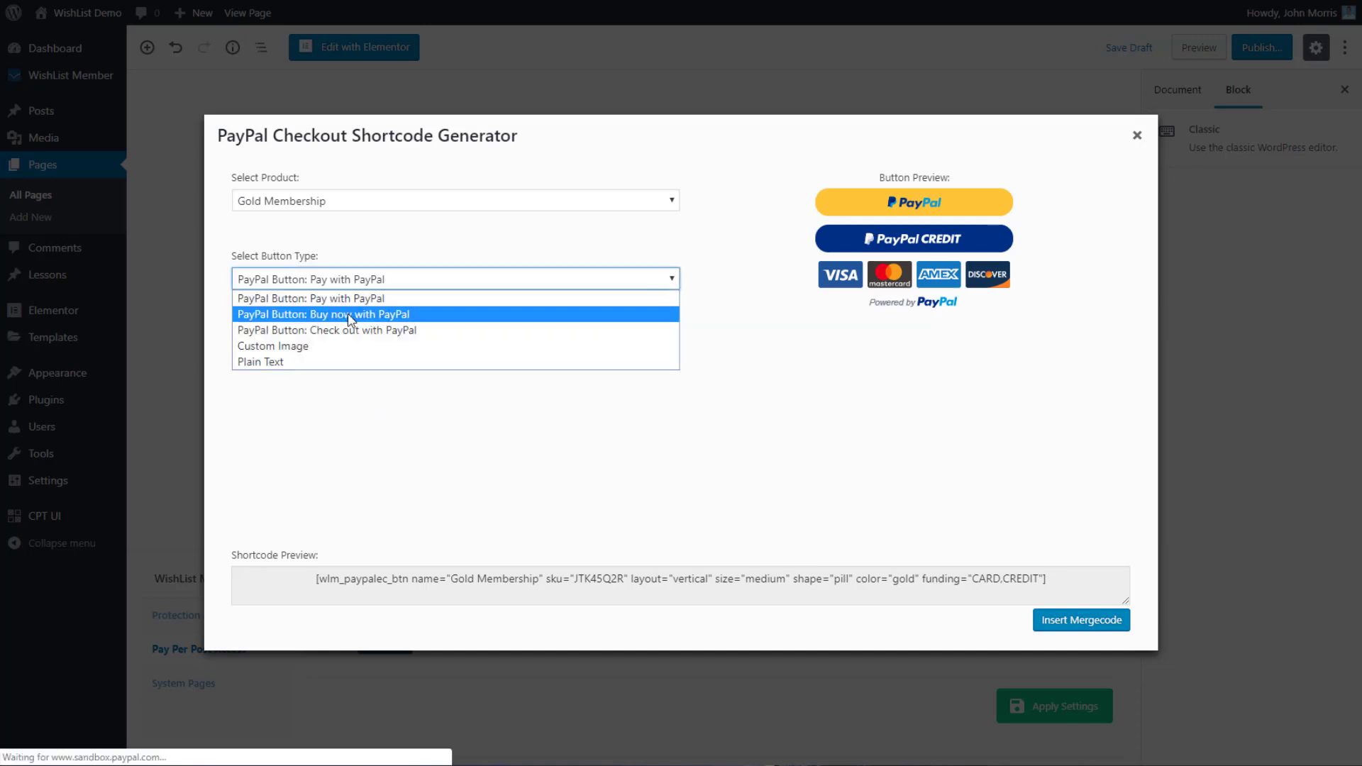
pyautogui.click(354, 315)
pyautogui.click(358, 280)
pyautogui.click(348, 298)
pyautogui.click(279, 329)
pyautogui.click(268, 344)
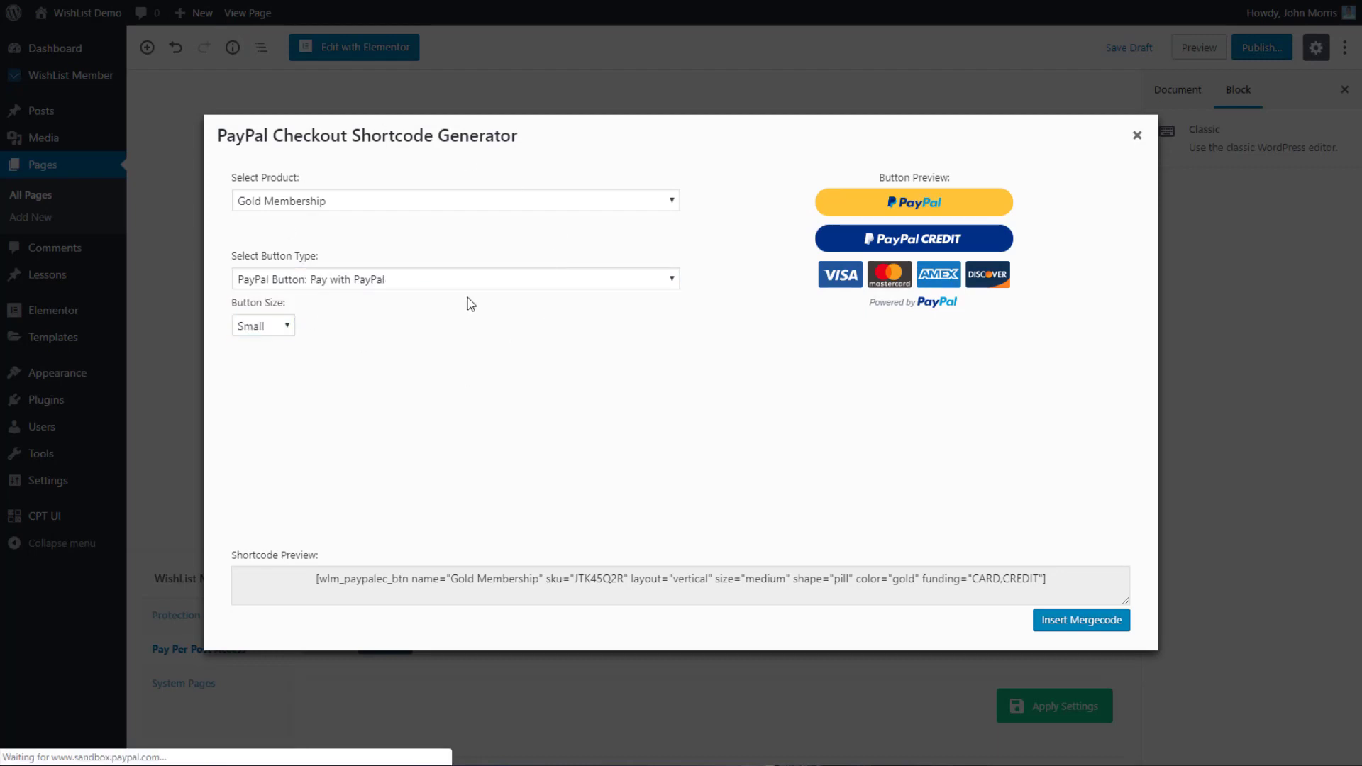
# Step: Select the generated PayPal shortcode and insert it into the Classic block
pyautogui.click(812, 577)
pyautogui.moveTo(1050, 578); pyautogui.dragTo(264, 579)
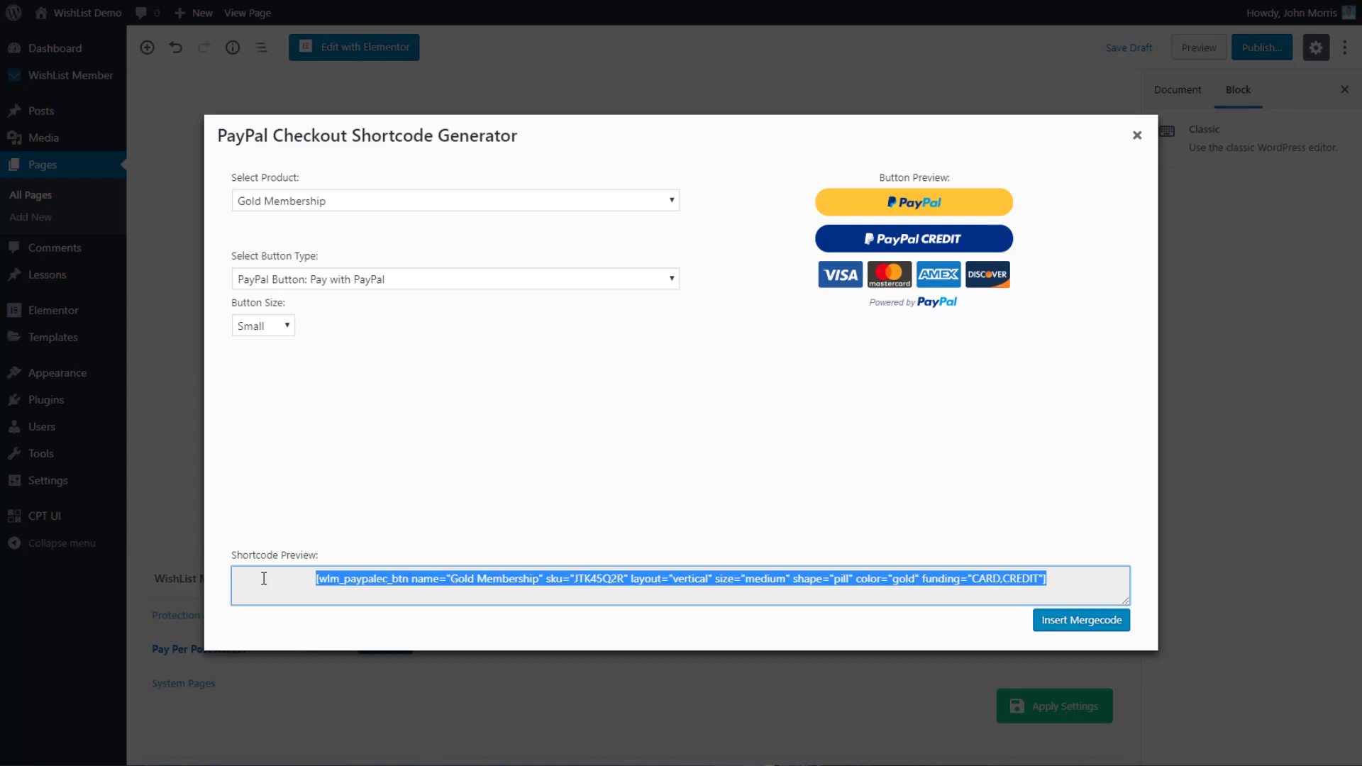
pyautogui.click(1055, 622)
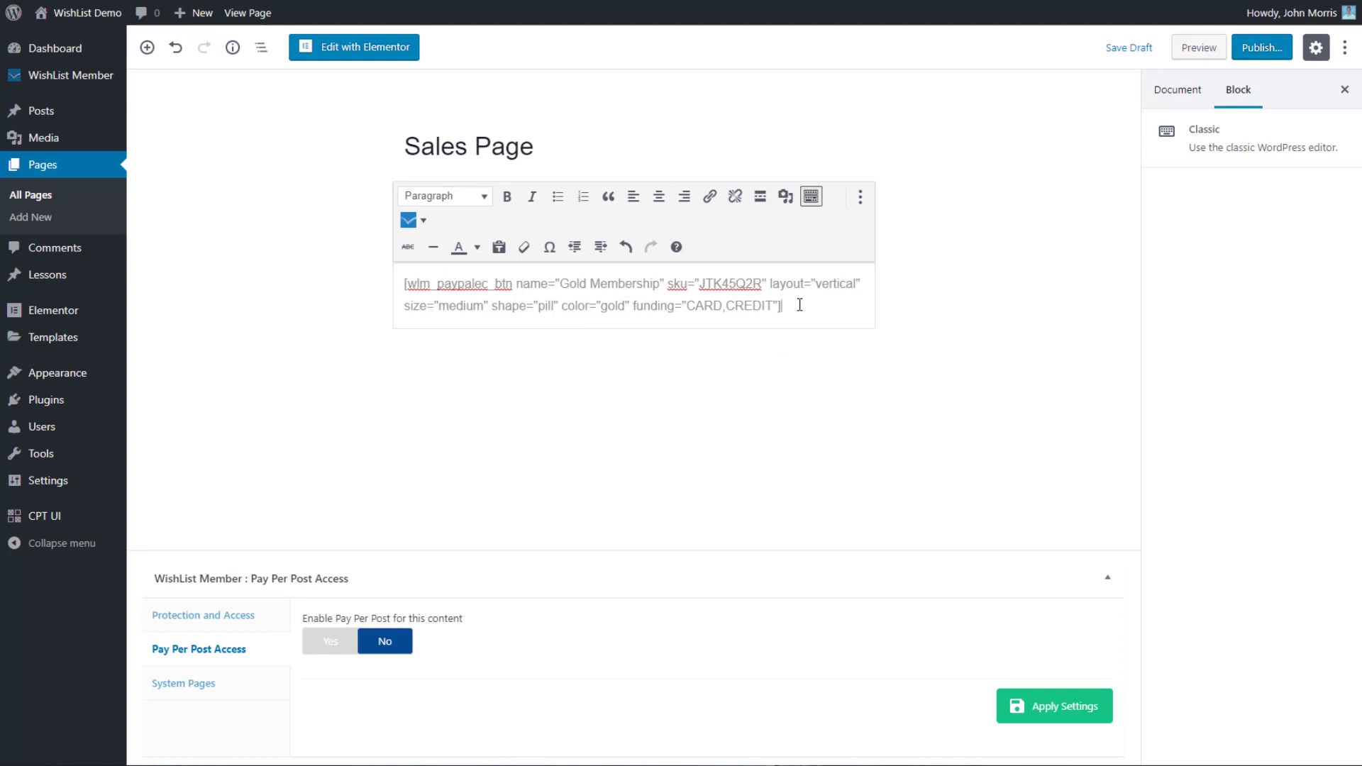
# Step: Paste the Gold Membership PayPal shortcode into a new Shortcode block below the Classic block
pyautogui.moveTo(781, 305); pyautogui.dragTo(399, 286)
pyautogui.hotkey('ctrl', 'c')
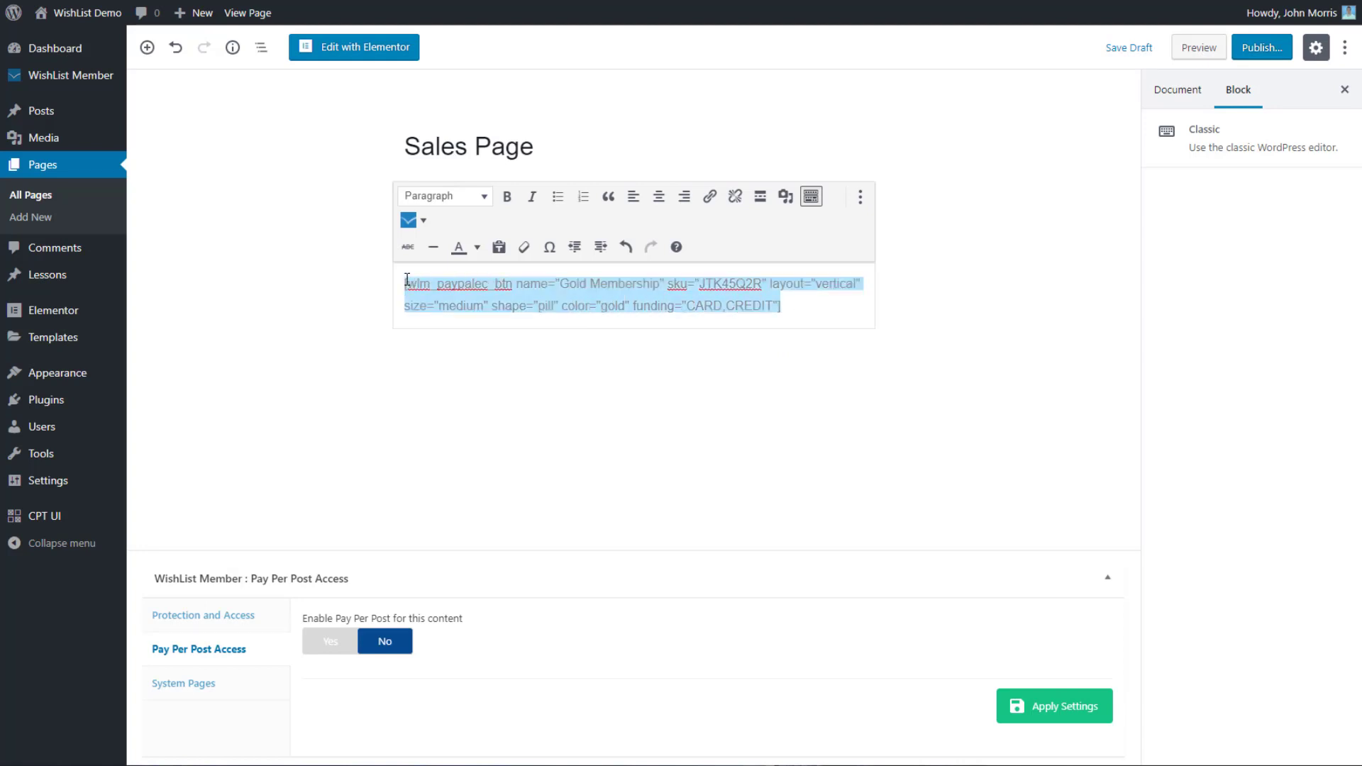
pyautogui.click(741, 386)
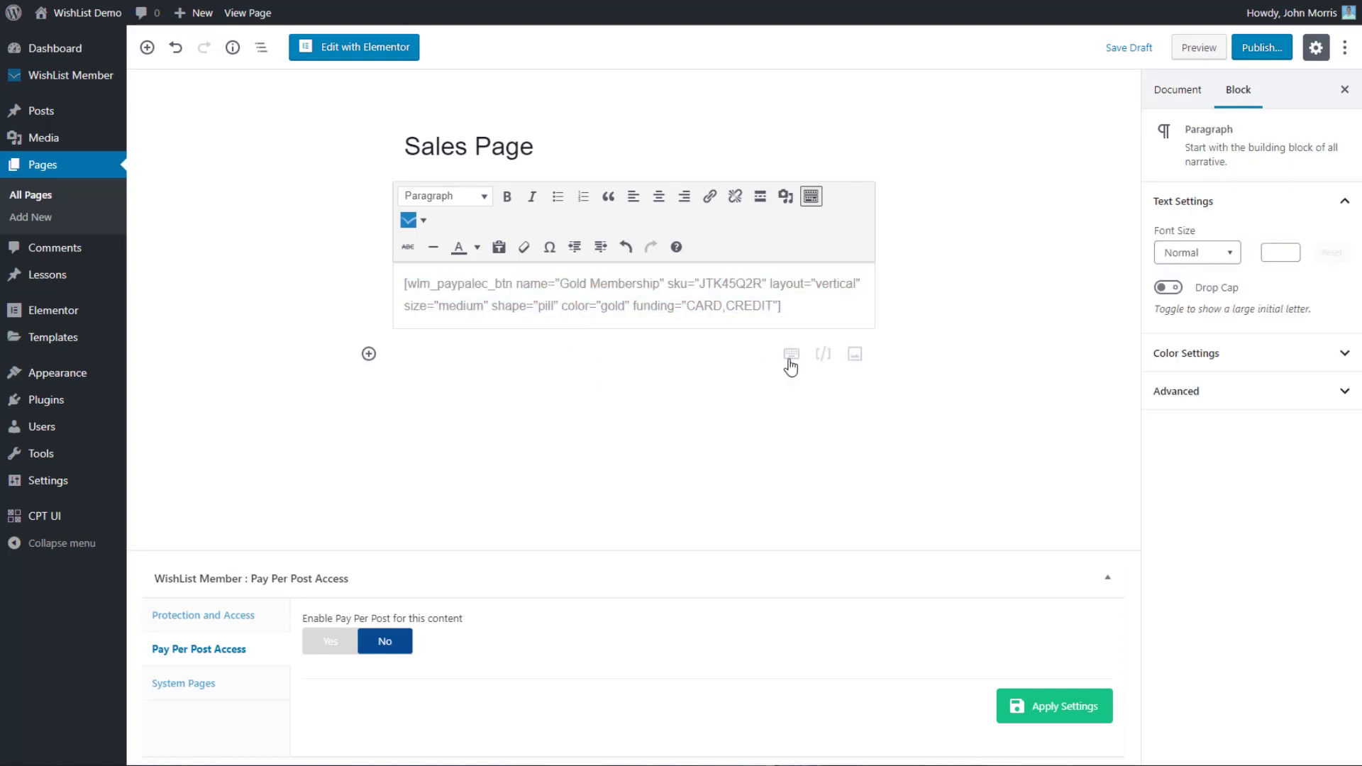
pyautogui.click(823, 354)
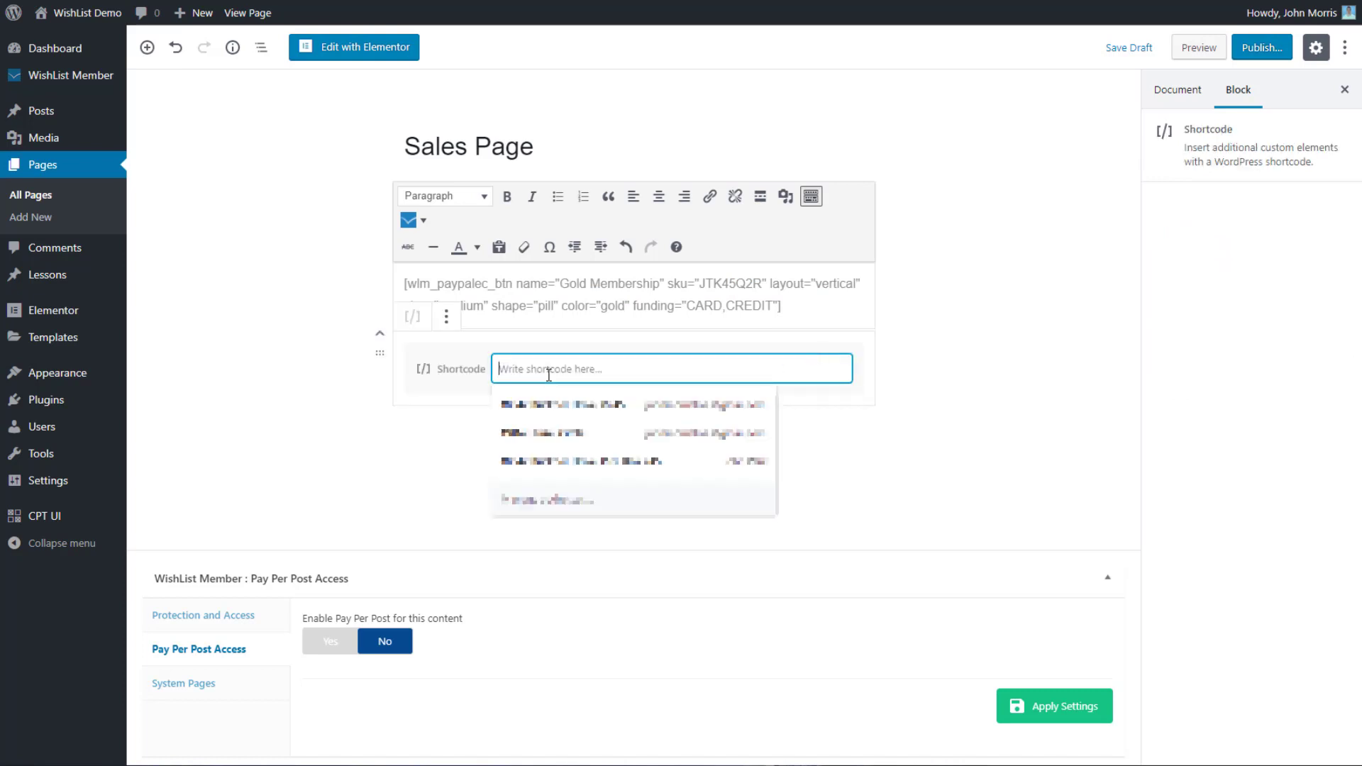
pyautogui.hotkey('ctrl', 'v')
pyautogui.click(1058, 476)
pyautogui.click(624, 387)
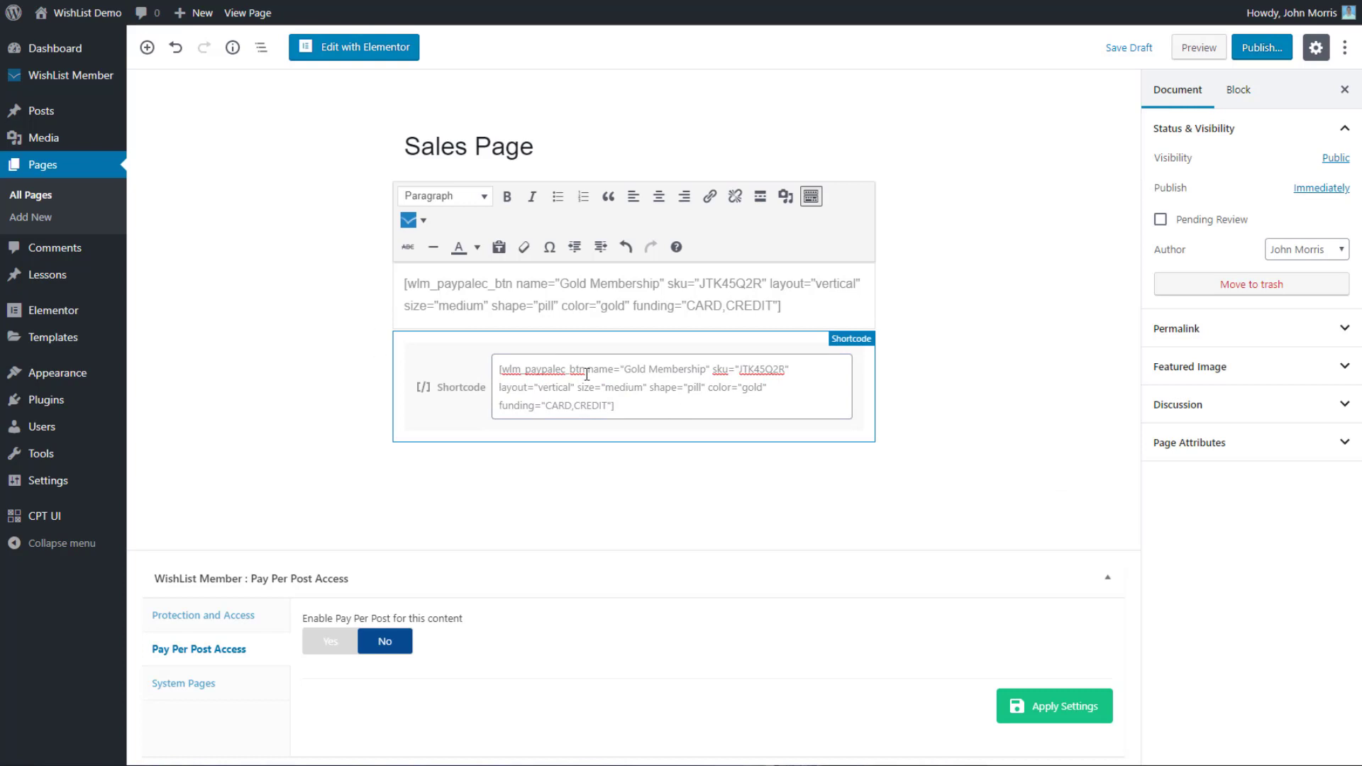
pyautogui.click(1007, 418)
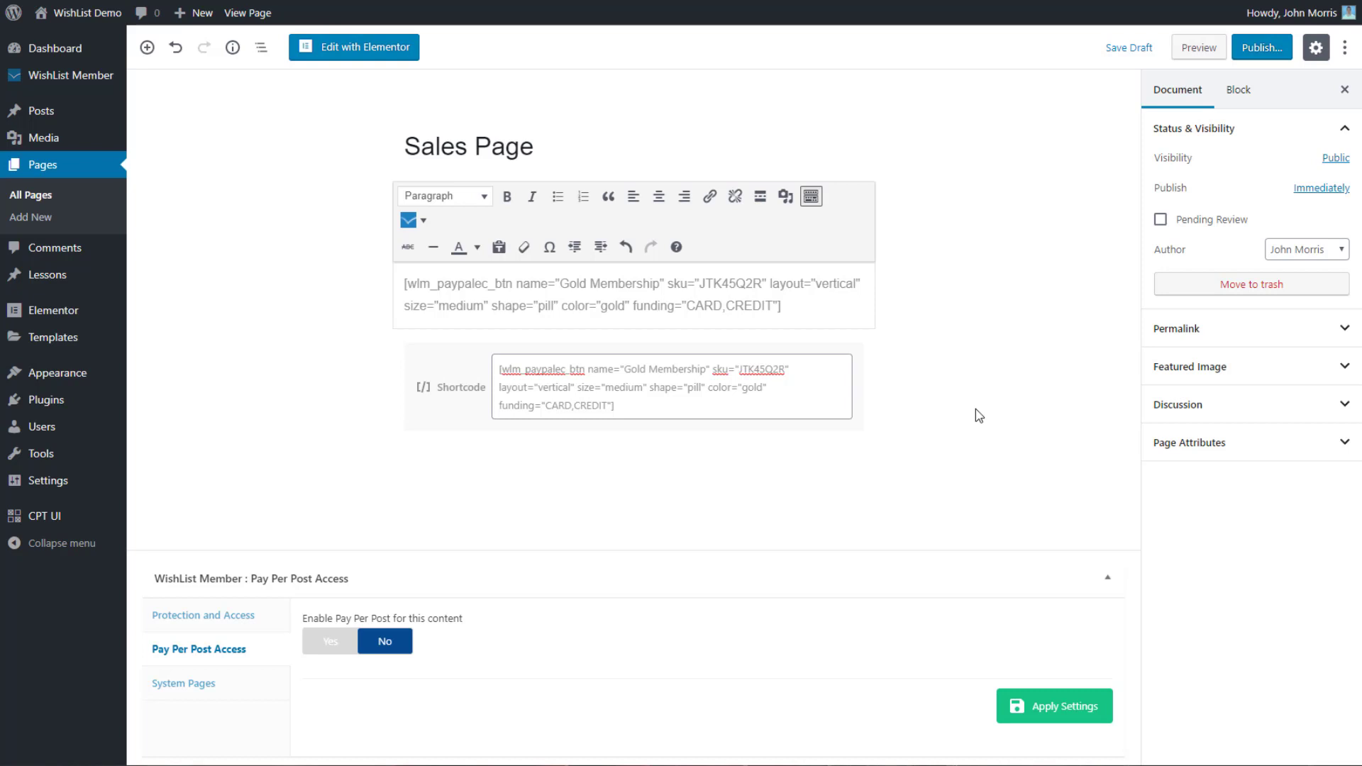
# Step: Save the Sales Page as a draft with Ctrl+S
pyautogui.hotkey('ctrl', 's')
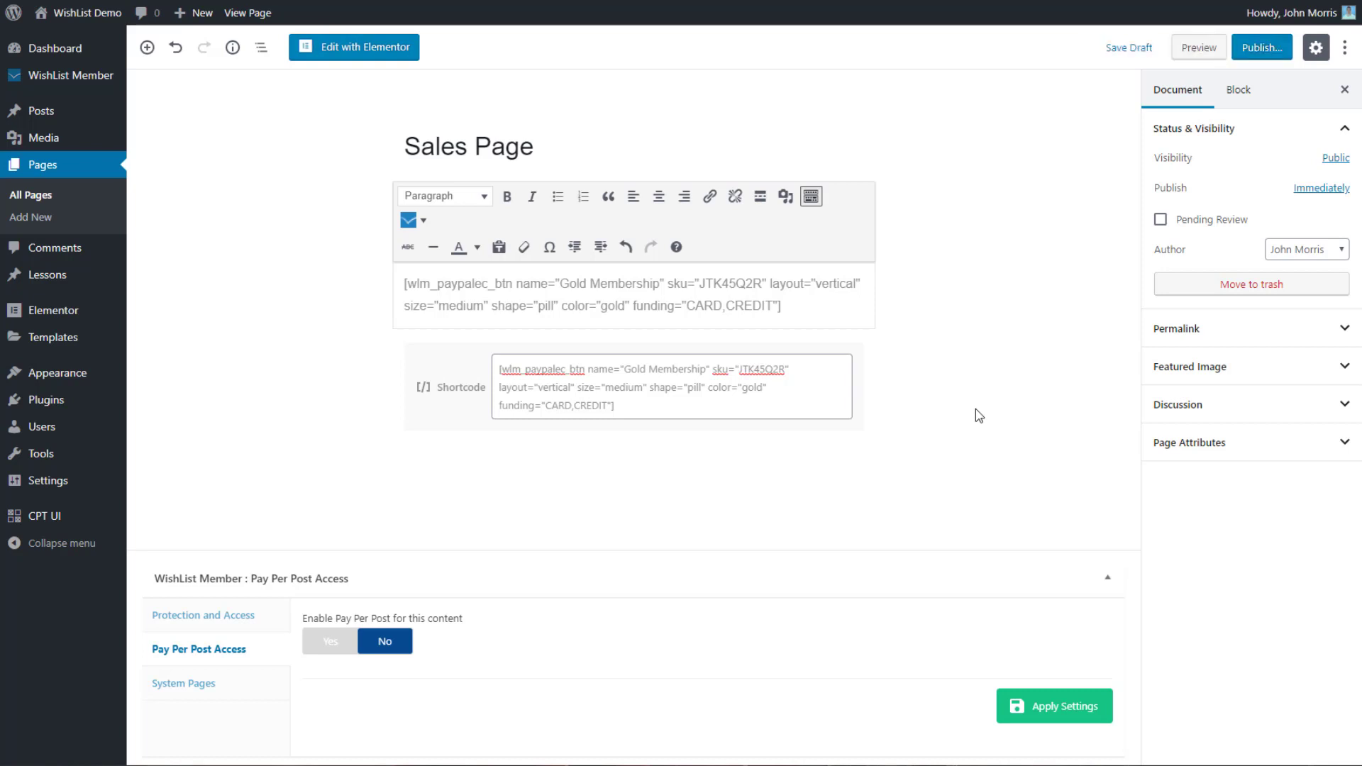